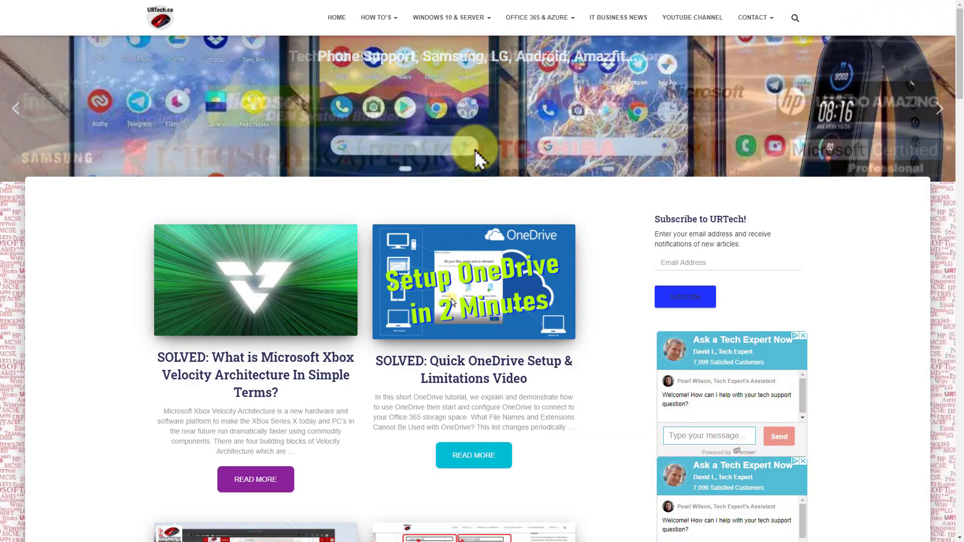
# - On URTech.ca, open the How To's > Windows 10 8 7 Vista & XP category and scroll through its posts
pyautogui.moveTo(459, 23)
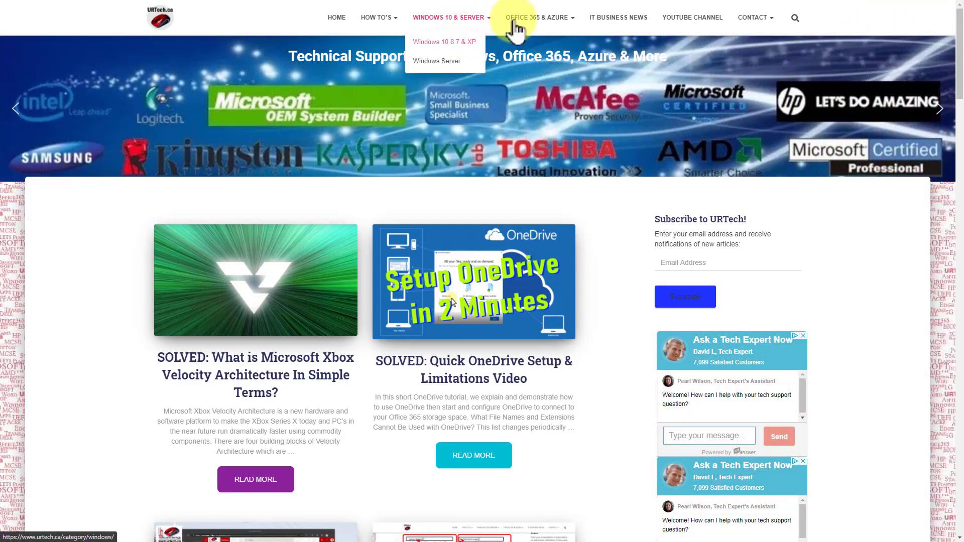
pyautogui.moveTo(525, 25)
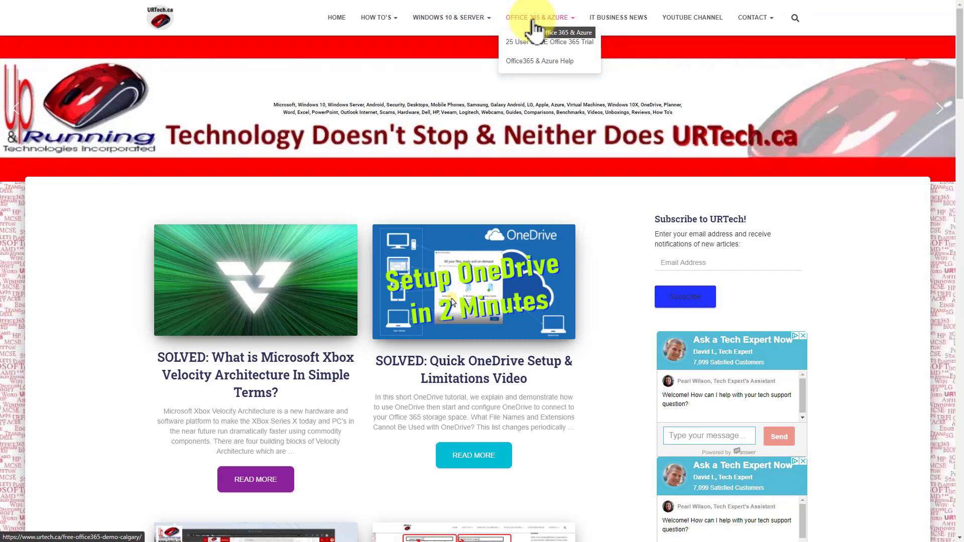
pyautogui.moveTo(378, 24)
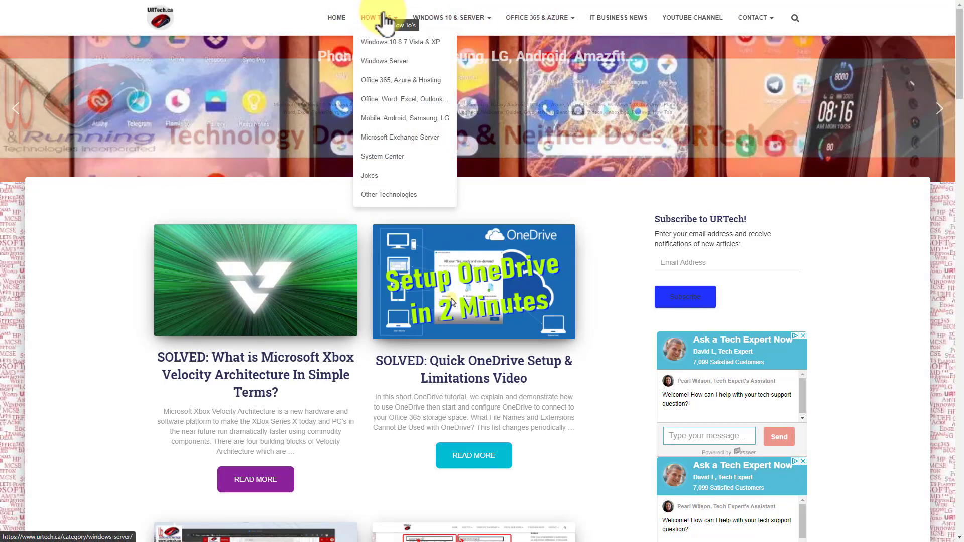
pyautogui.click(383, 41)
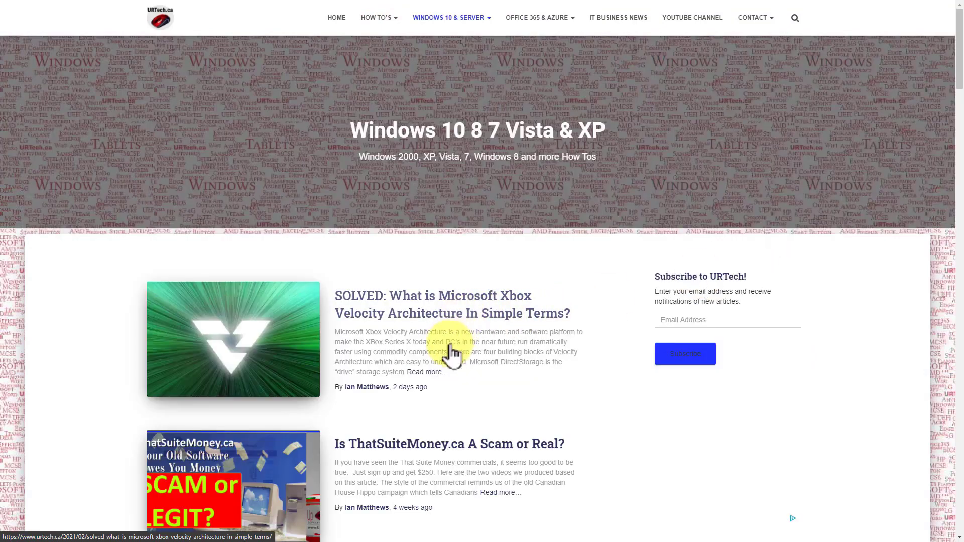
pyautogui.scroll(-9, 452, 352)
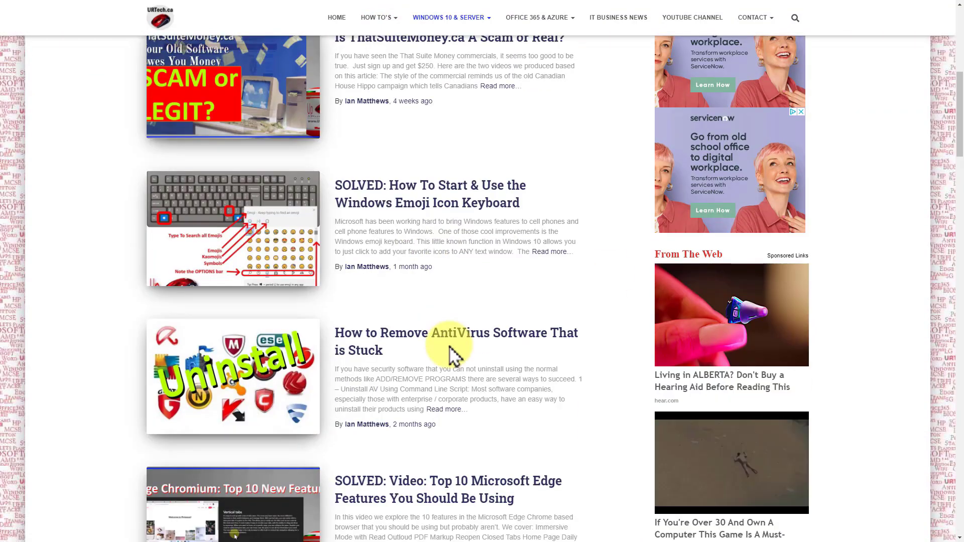
pyautogui.scroll(-3, 442, 347)
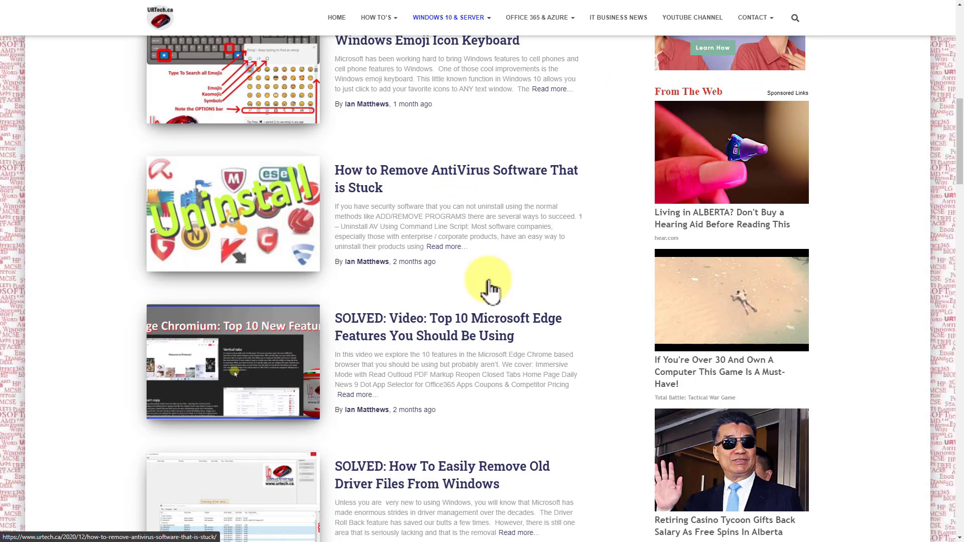
pyautogui.scroll(-3, 278, 209)
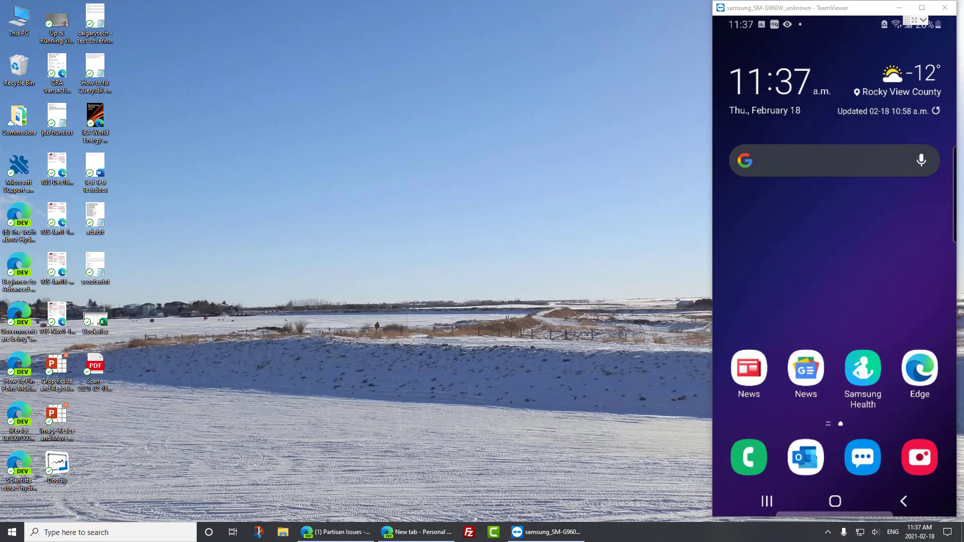
pyautogui.moveTo(835, 322); pyautogui.dragTo(835, 176)
pyautogui.click(784, 51)
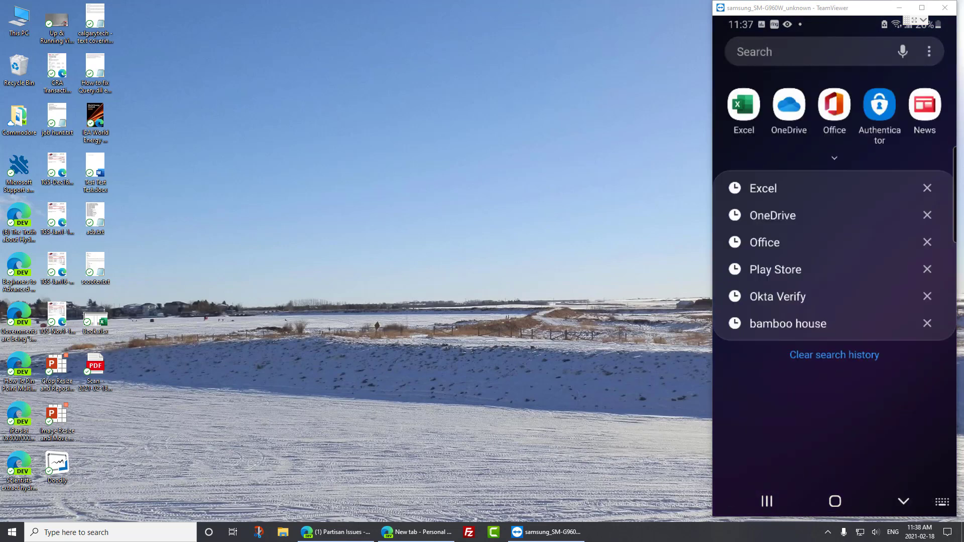
pyautogui.write('stor')
pyautogui.click(789, 111)
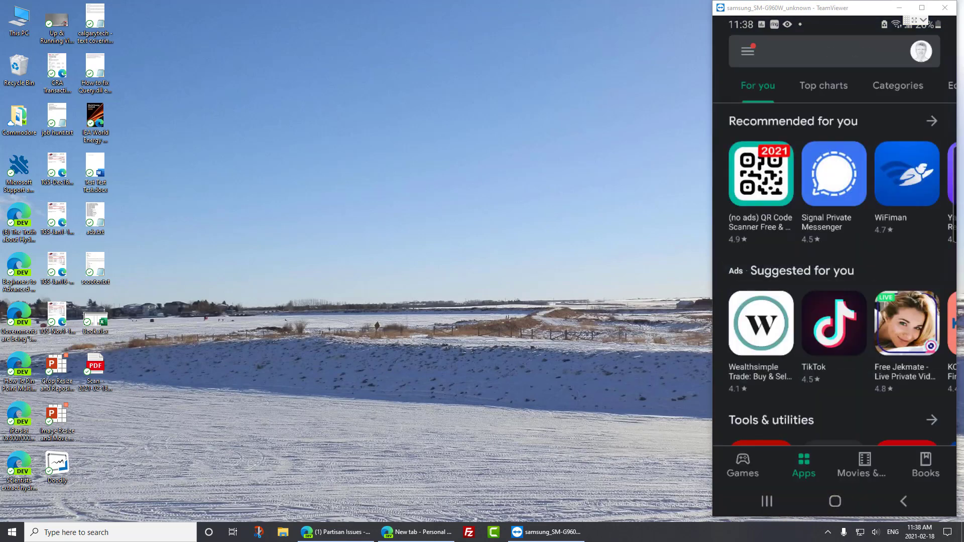
pyautogui.click(823, 51)
pyautogui.click(781, 89)
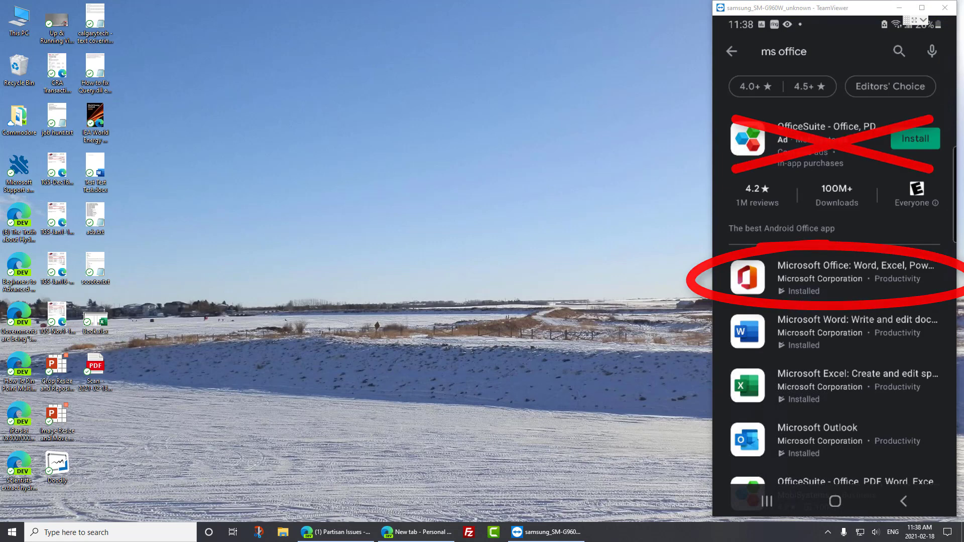
pyautogui.click(856, 278)
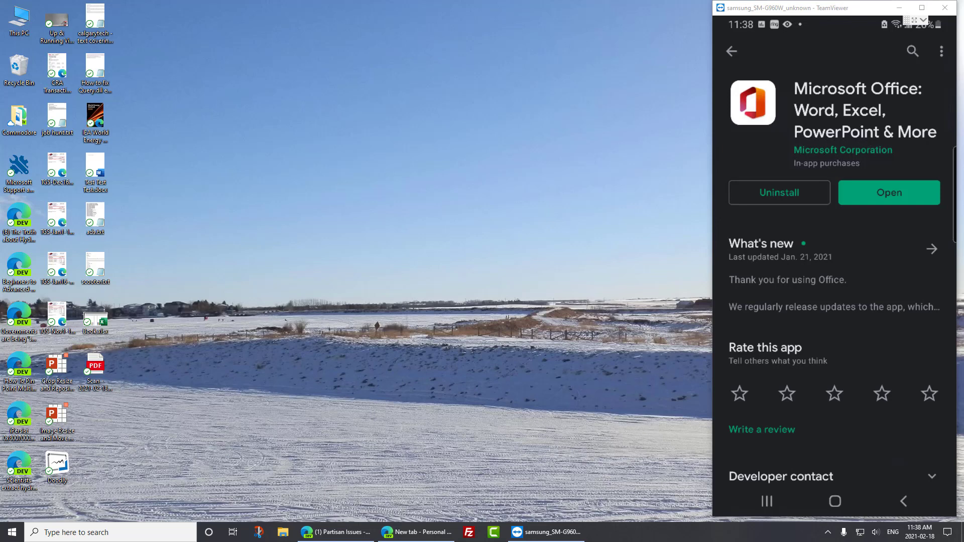
pyautogui.click(904, 501)
pyautogui.click(904, 501)
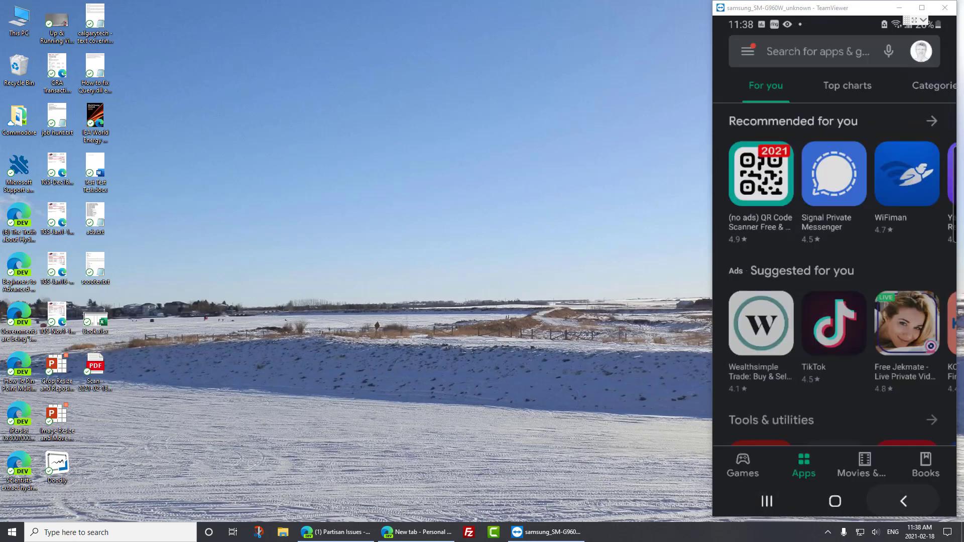
pyautogui.click(822, 51)
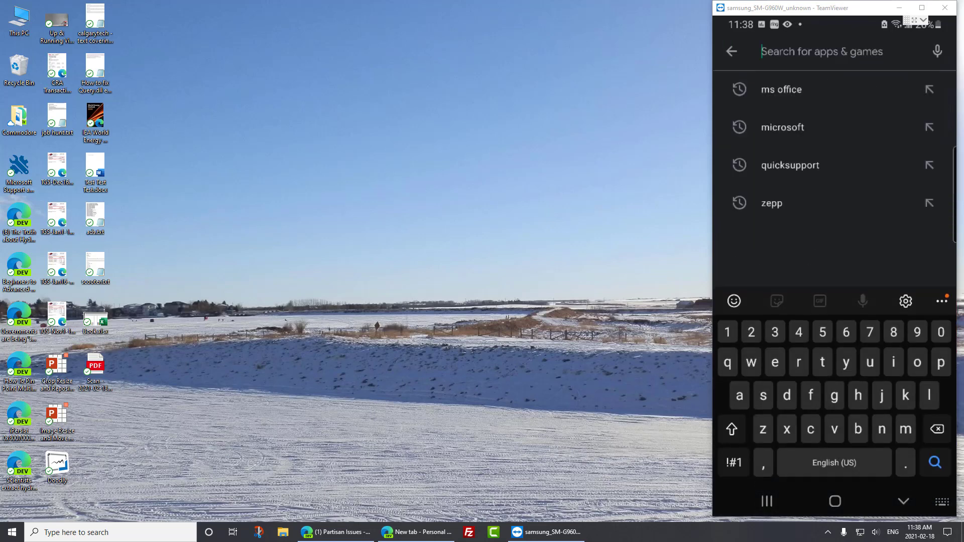
pyautogui.write('one')
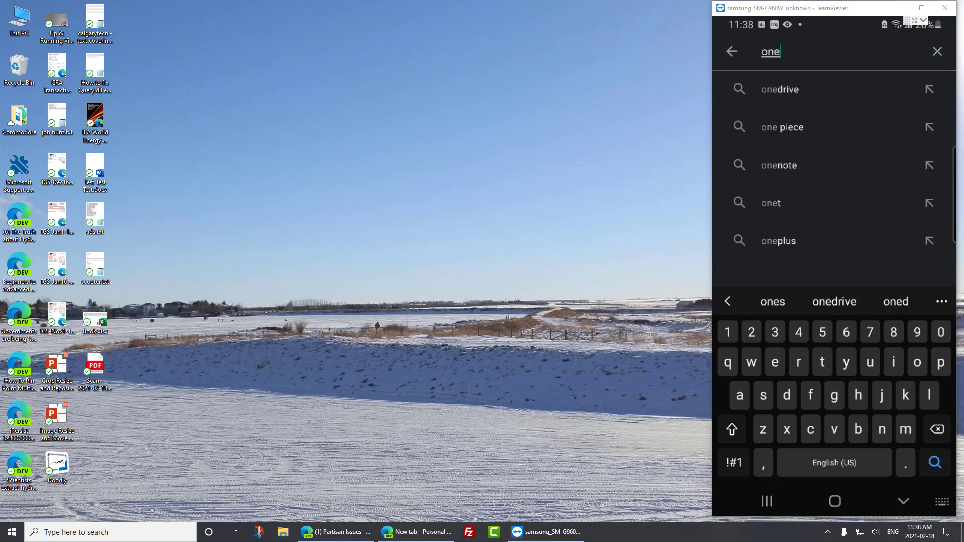
pyautogui.click(780, 89)
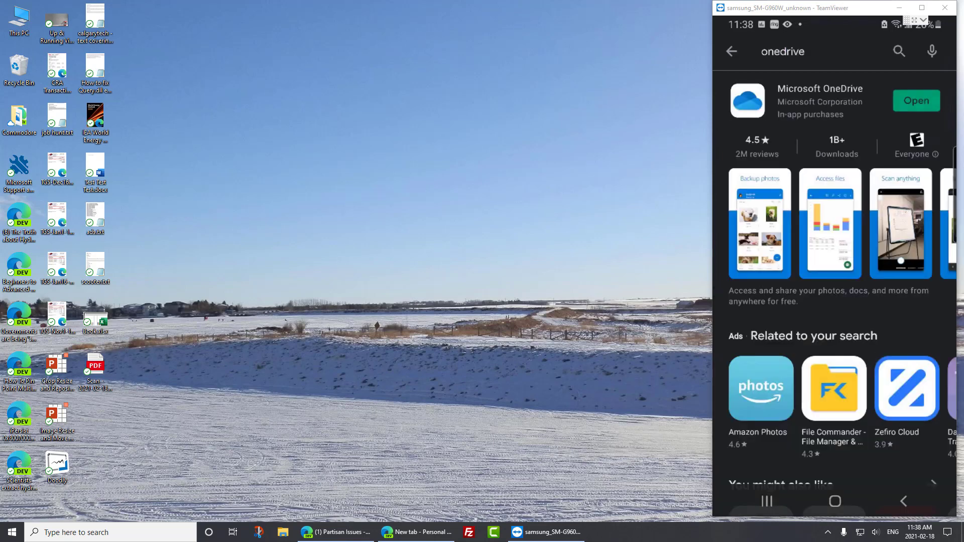
pyautogui.click(904, 501)
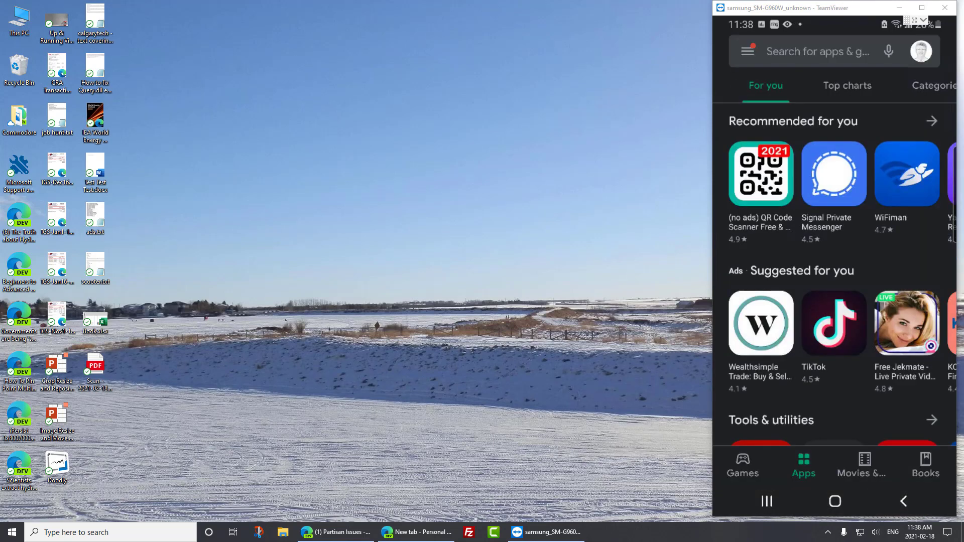
pyautogui.click(835, 501)
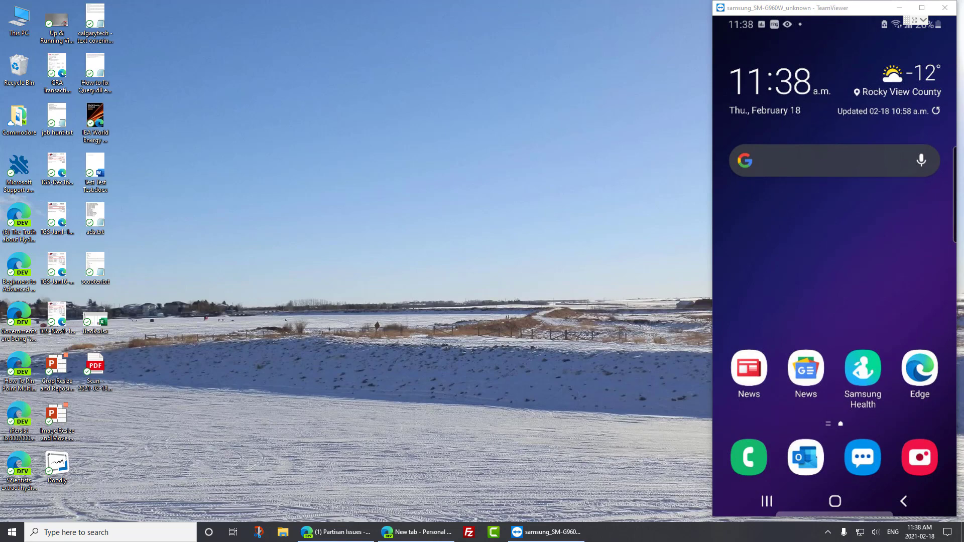
# - Move the Paint.NET window with the EV battery warranty table image next to the phone window
pyautogui.moveTo(963, 95); pyautogui.dragTo(464, 37)
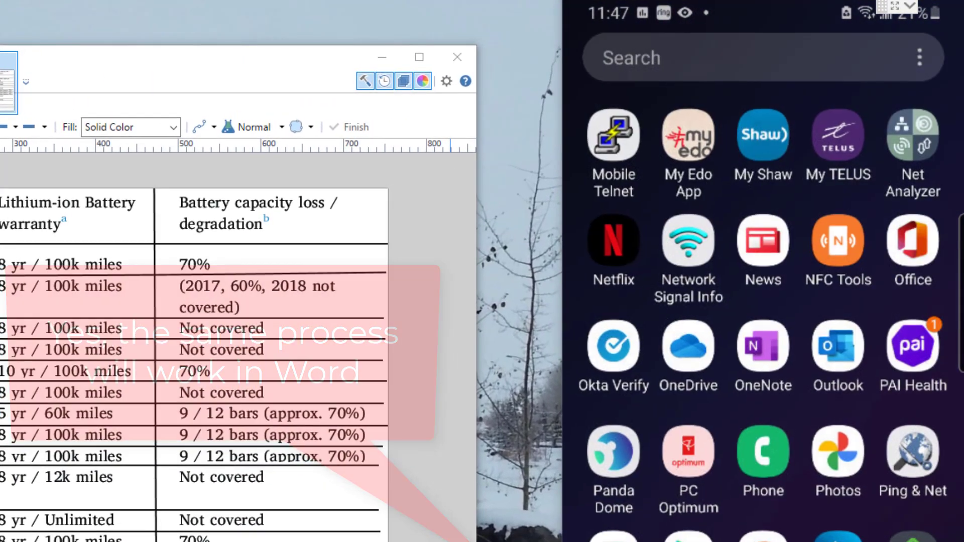
# - Launch OneDrive on the phone, crop the warranty table scan to its edges, and finish it
pyautogui.click(723, 57)
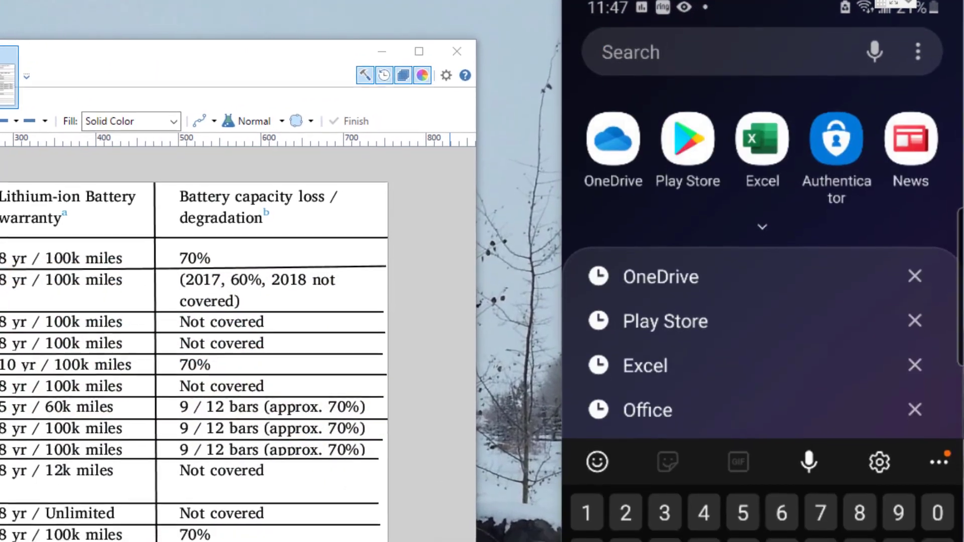
pyautogui.click(613, 145)
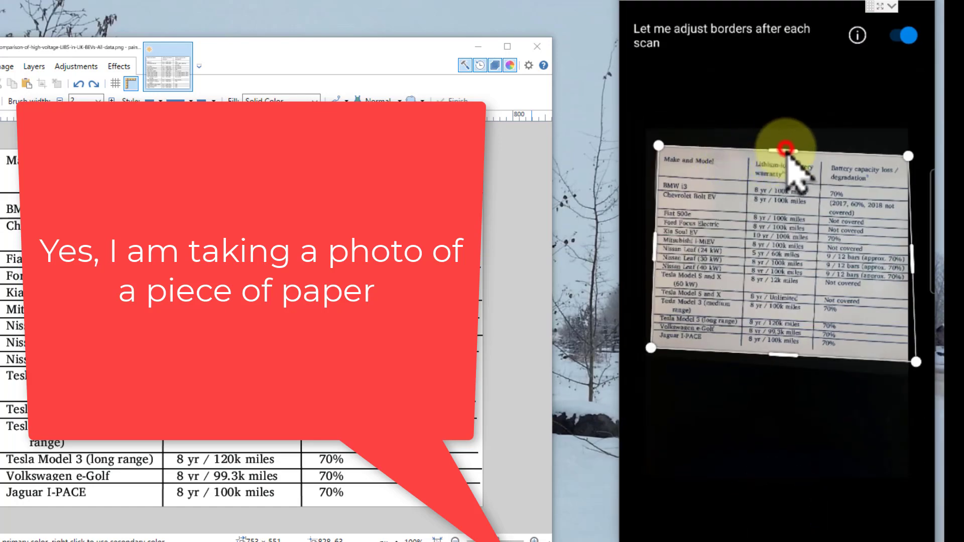
pyautogui.moveTo(787, 150); pyautogui.dragTo(790, 62)
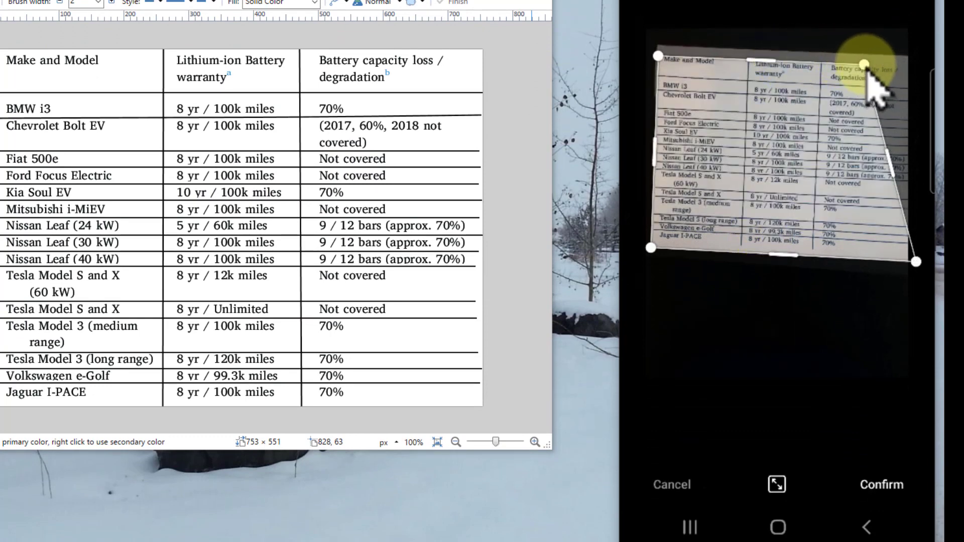
pyautogui.moveTo(868, 65); pyautogui.dragTo(907, 65)
pyautogui.click(881, 489)
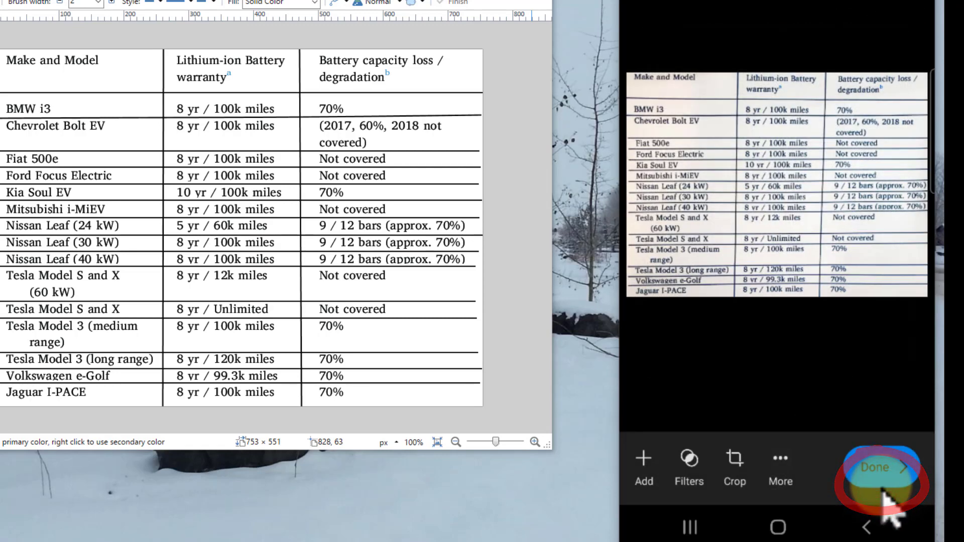
pyautogui.click(886, 475)
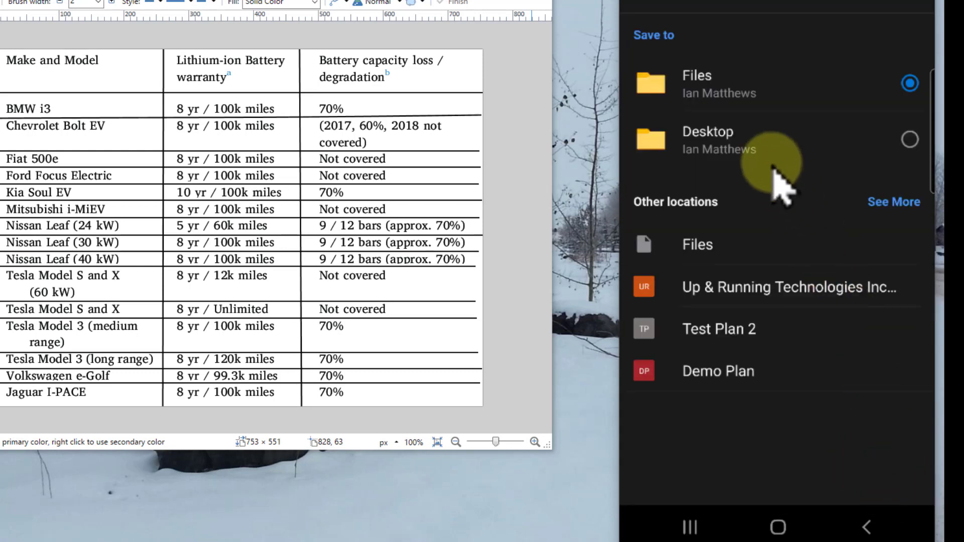
# - Save the warranty table scan into OneDrive's Desktop folder
pyautogui.click(758, 141)
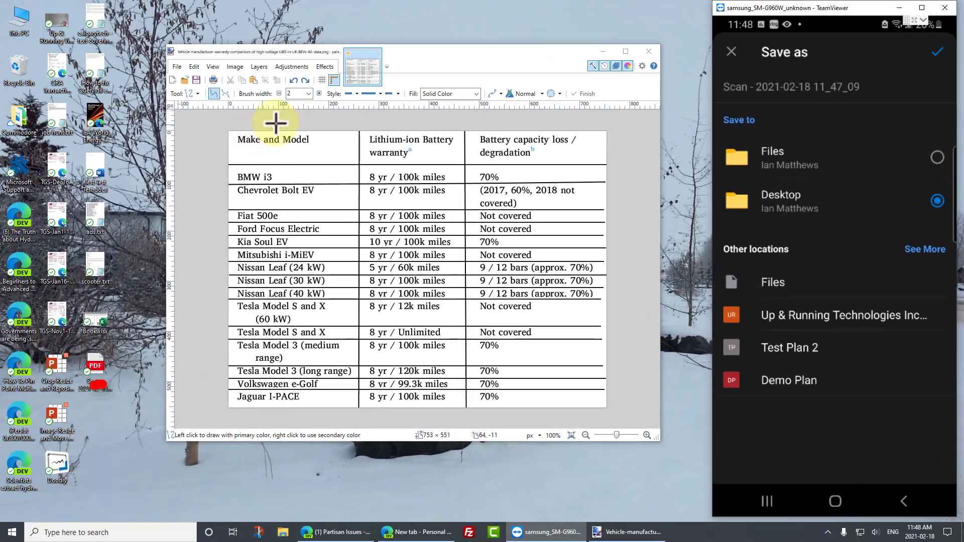
pyautogui.moveTo(427, 52); pyautogui.dragTo(963, 120)
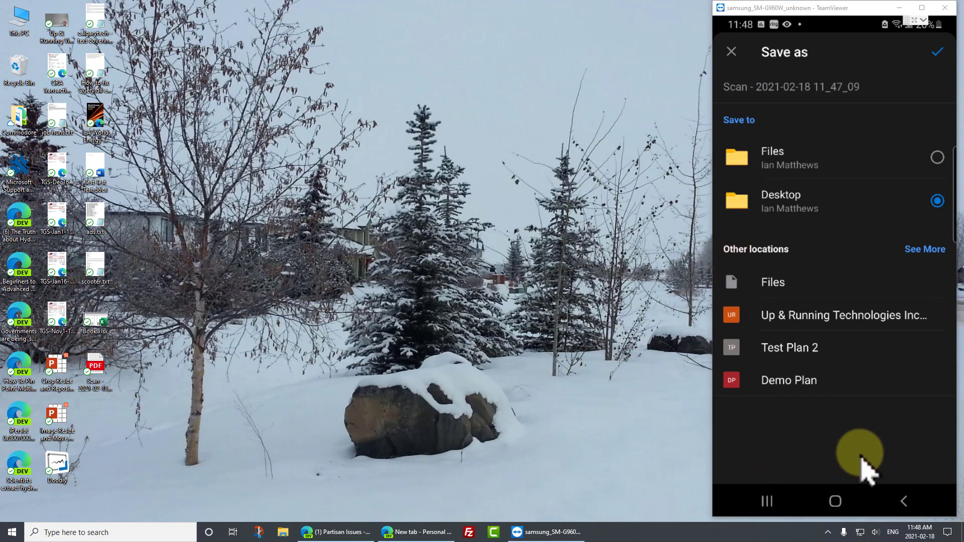
pyautogui.click(939, 52)
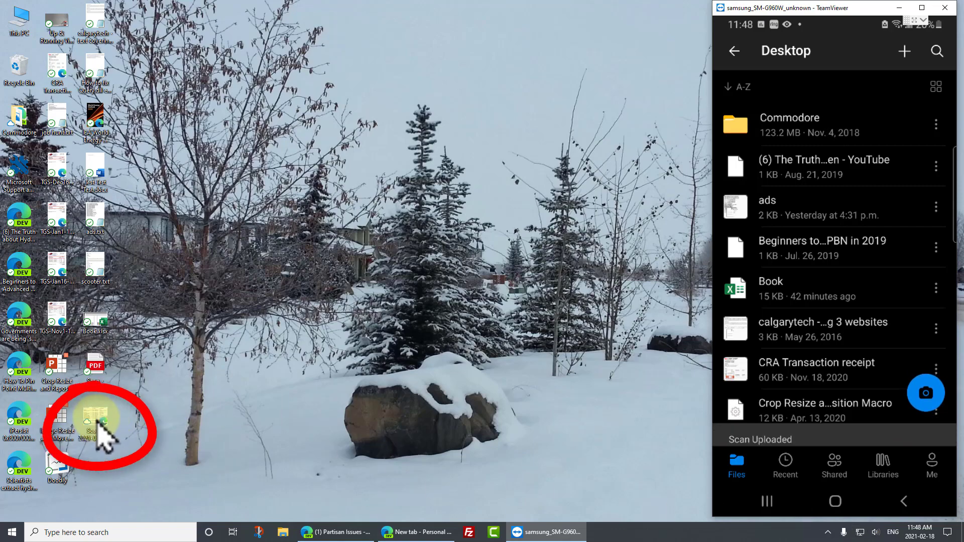
# - Open the scanned table PDF in Edge, check its text is selectable and searchable for 'niss', then minimise it
pyautogui.doubleClick(95, 417)
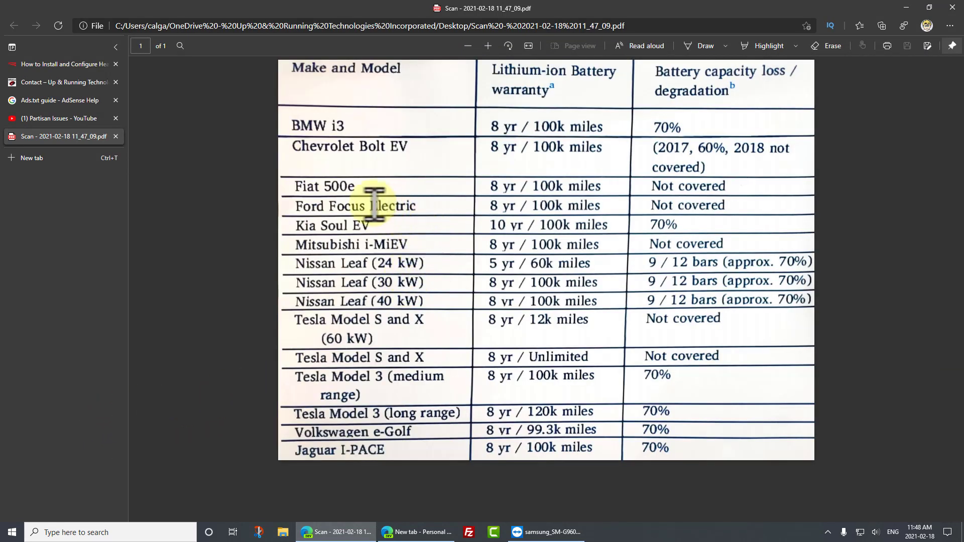
pyautogui.moveTo(317, 207); pyautogui.dragTo(442, 215)
pyautogui.click(532, 204)
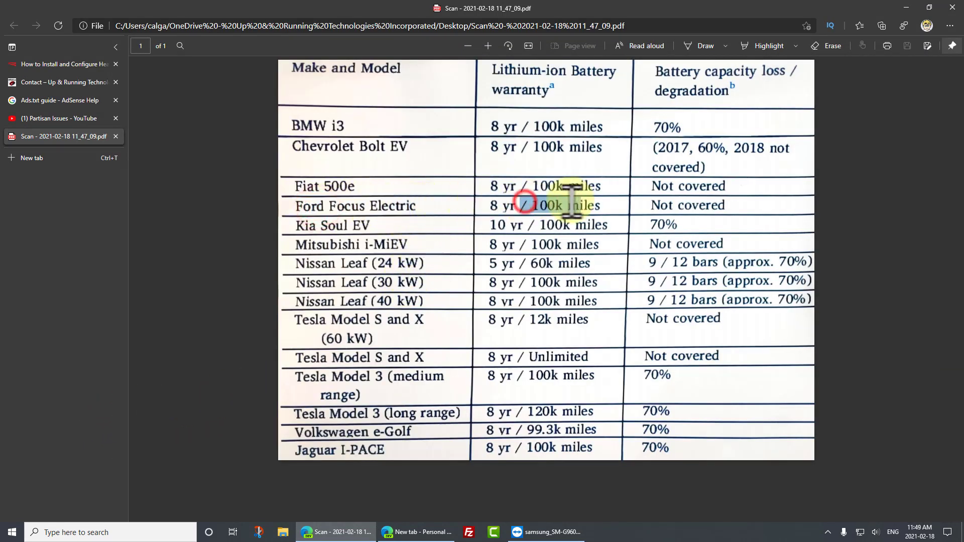
pyautogui.hotkey('ctrl', 'f')
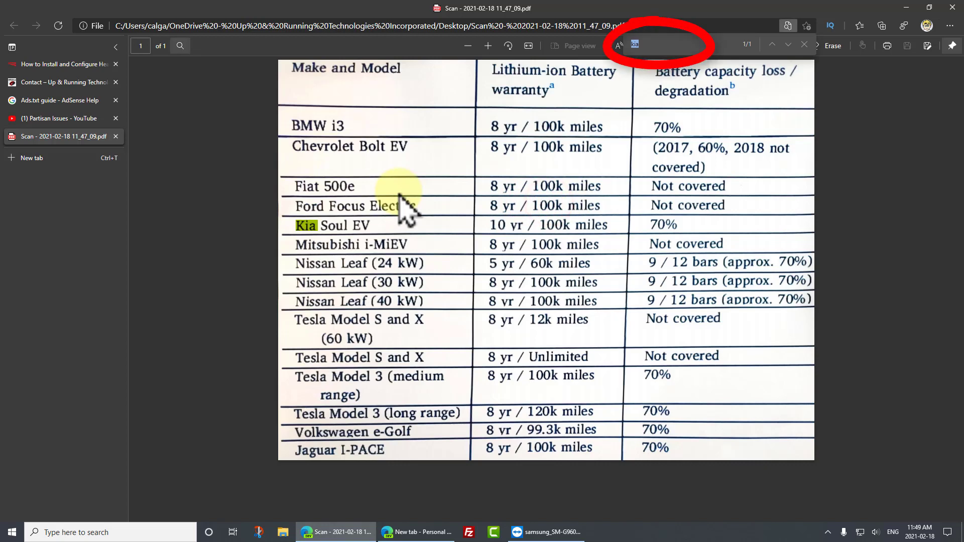
pyautogui.write('niss')
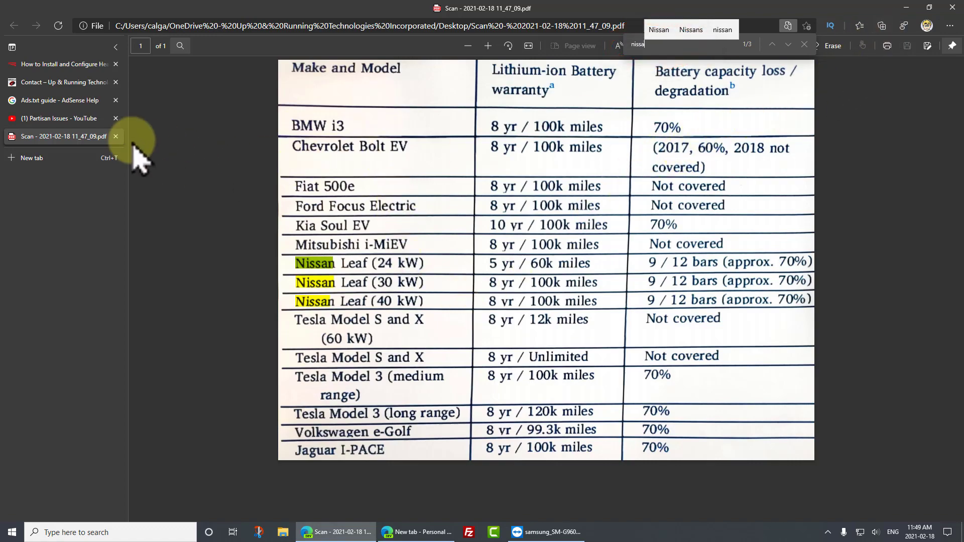
pyautogui.click(910, 6)
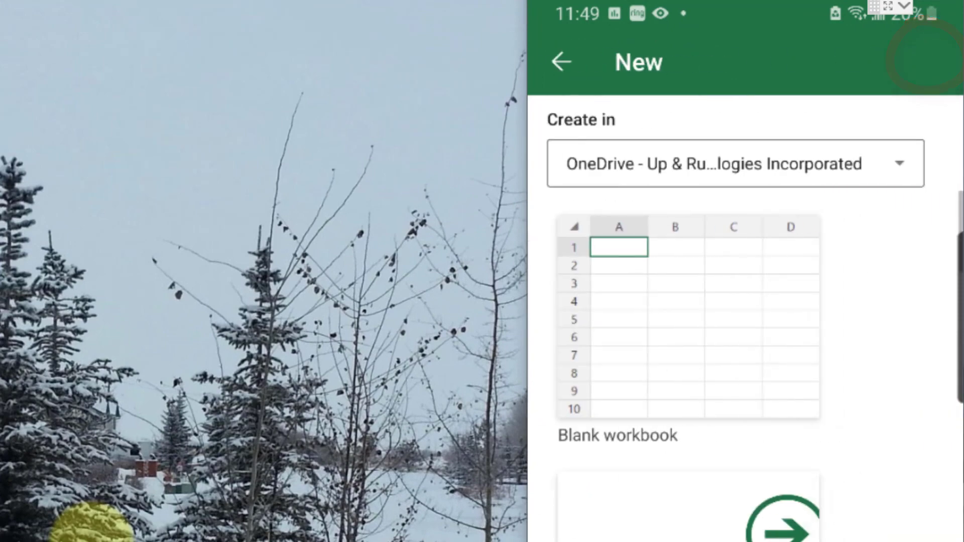
# - Create a blank Excel workbook on the phone and show its quick command toolbar
pyautogui.click(688, 317)
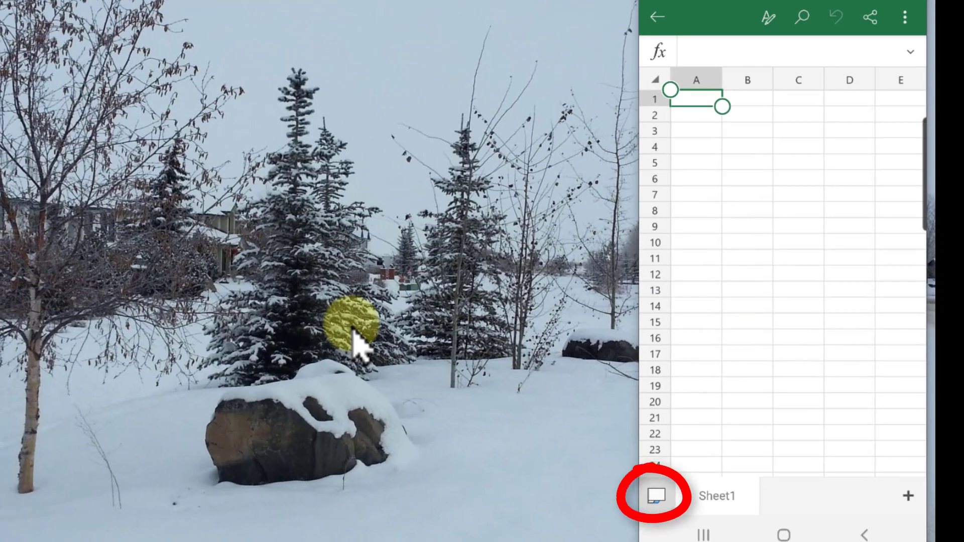
pyautogui.click(656, 497)
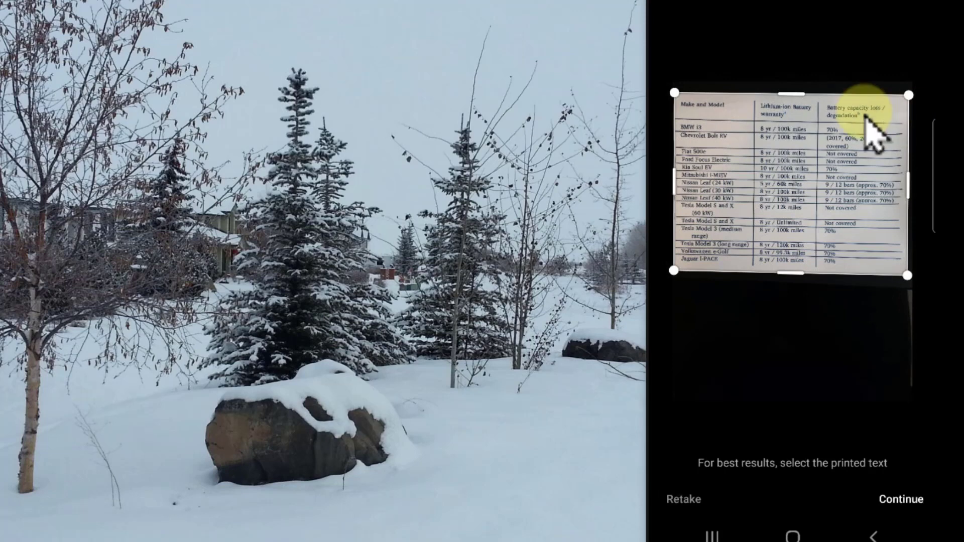
# - Fit the crop's lower-right and lower-left corners to the photographed warranty table
pyautogui.moveTo(907, 276); pyautogui.dragTo(906, 270)
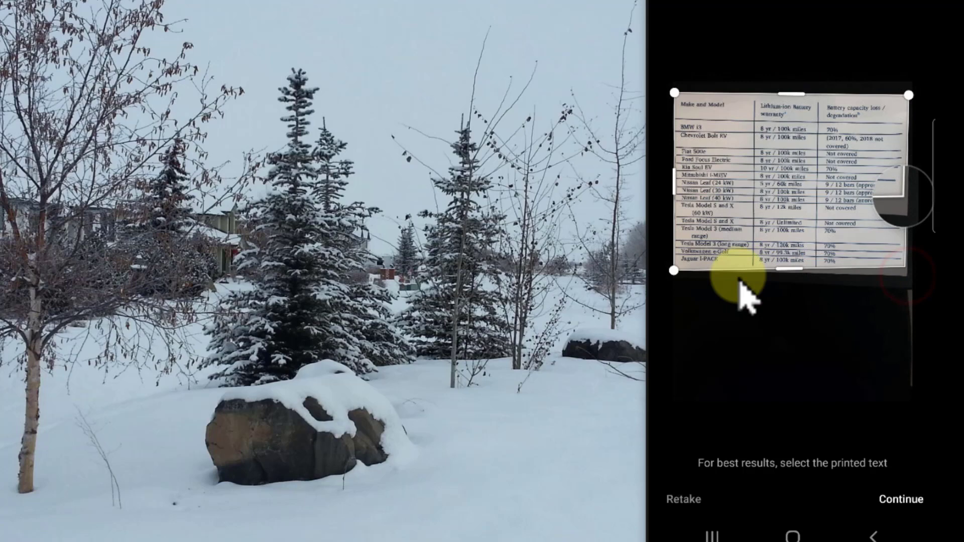
pyautogui.moveTo(677, 271); pyautogui.dragTo(675, 266)
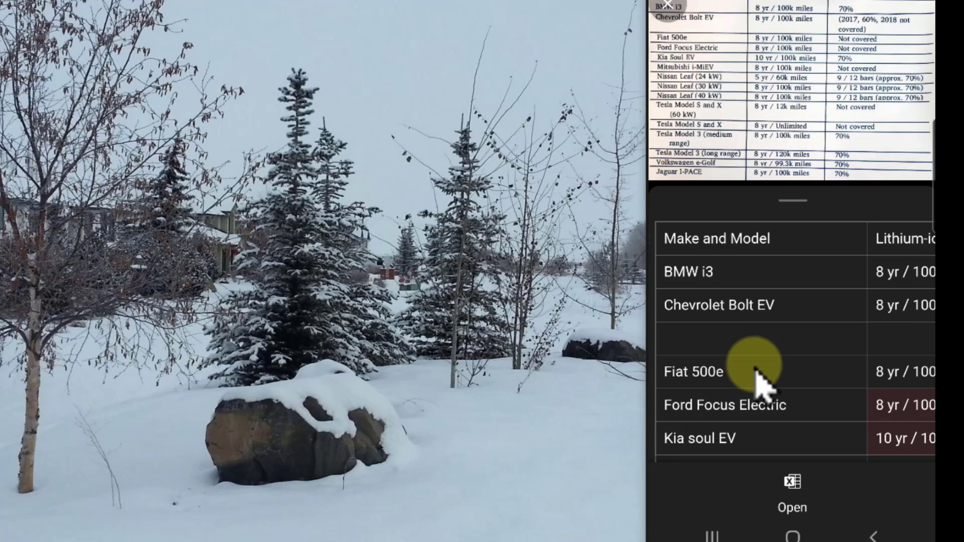
# - Insert the recognised table into Book (3) with Open Anyway, skipping the 18 flagged items
pyautogui.scroll(-10, 769, 423)
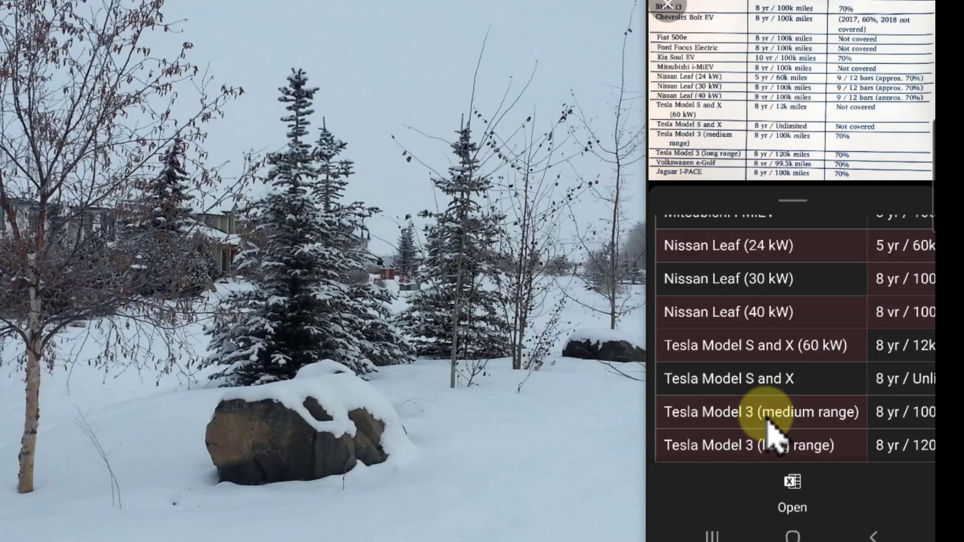
pyautogui.scroll(10, 768, 419)
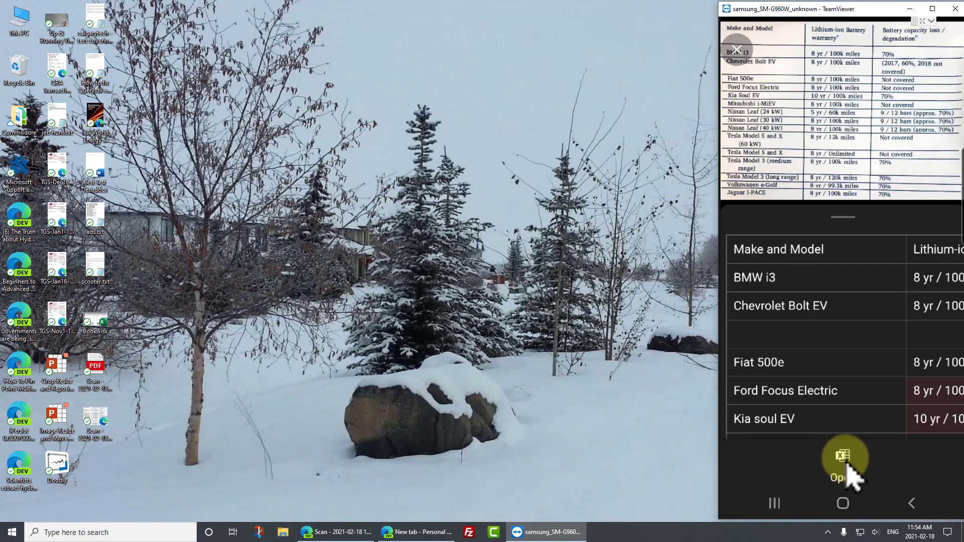
pyautogui.click(848, 466)
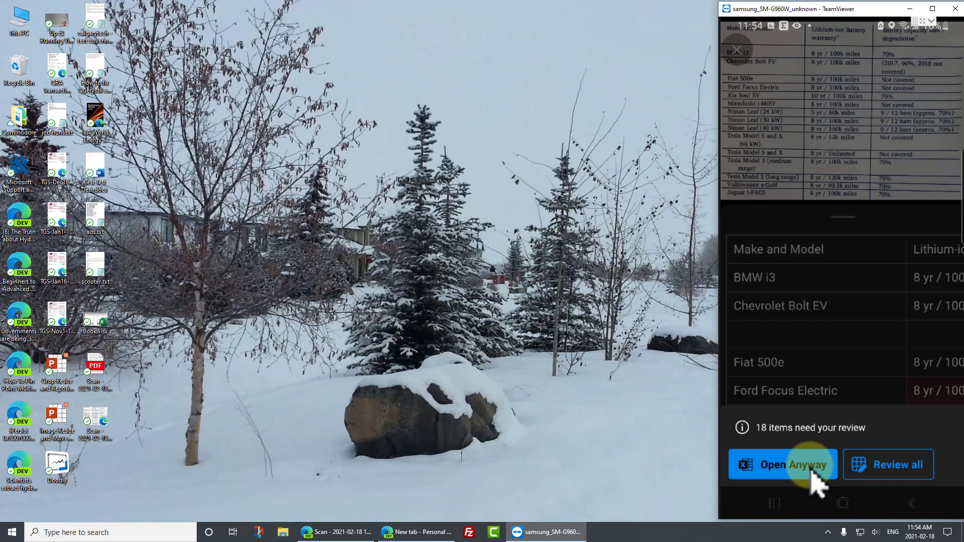
pyautogui.click(810, 469)
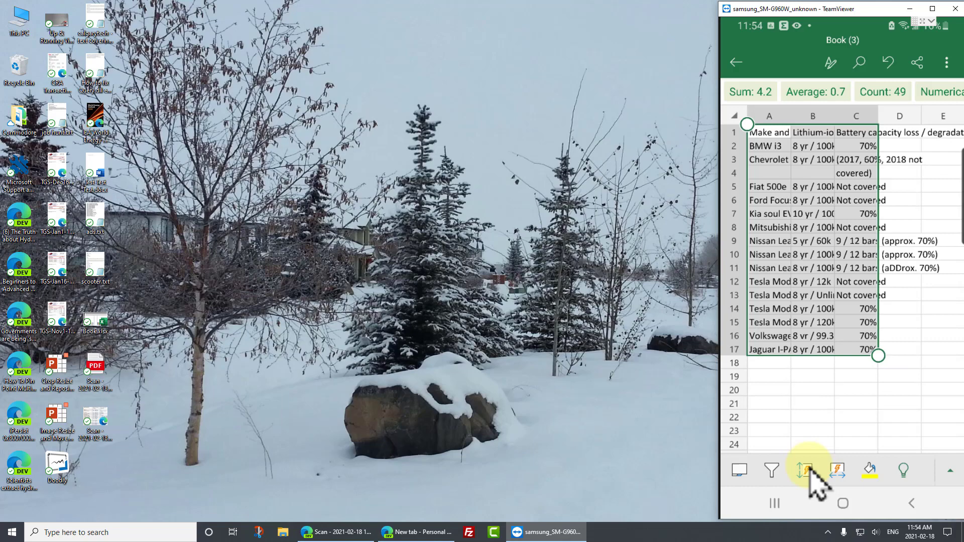
# - Find the book3 workbook on the desktop, resize its window beside the phone, and widen column A
pyautogui.click(6, 537)
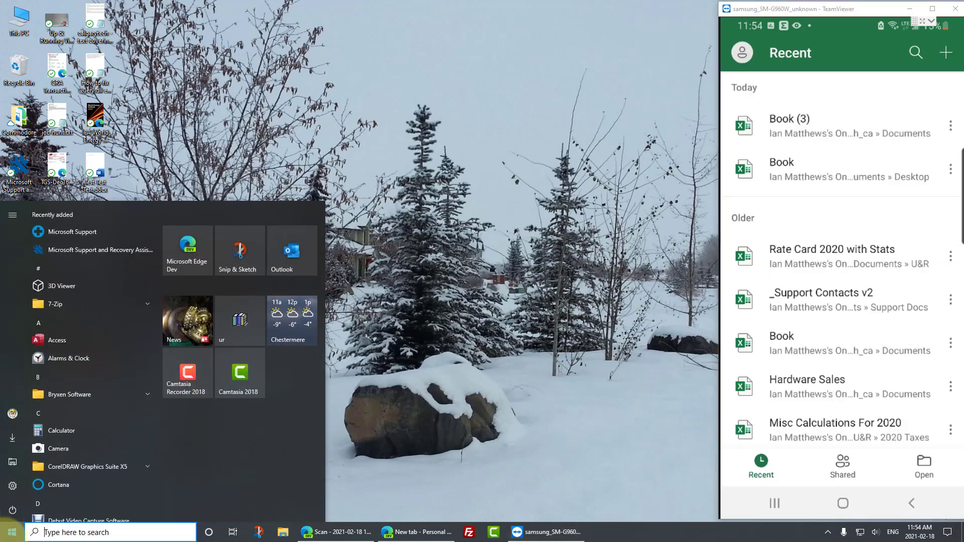
pyautogui.write('book3')
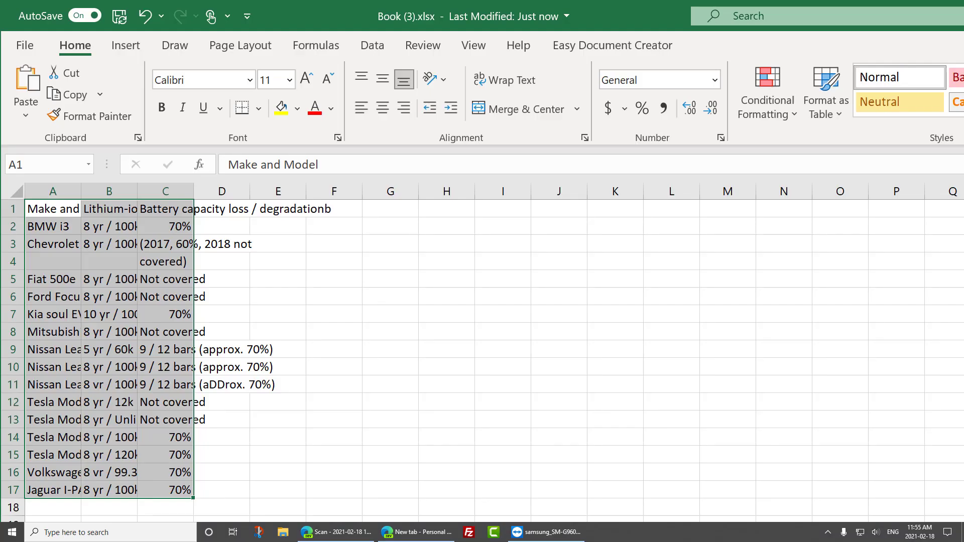
pyautogui.moveTo(962, 231); pyautogui.dragTo(682, 216)
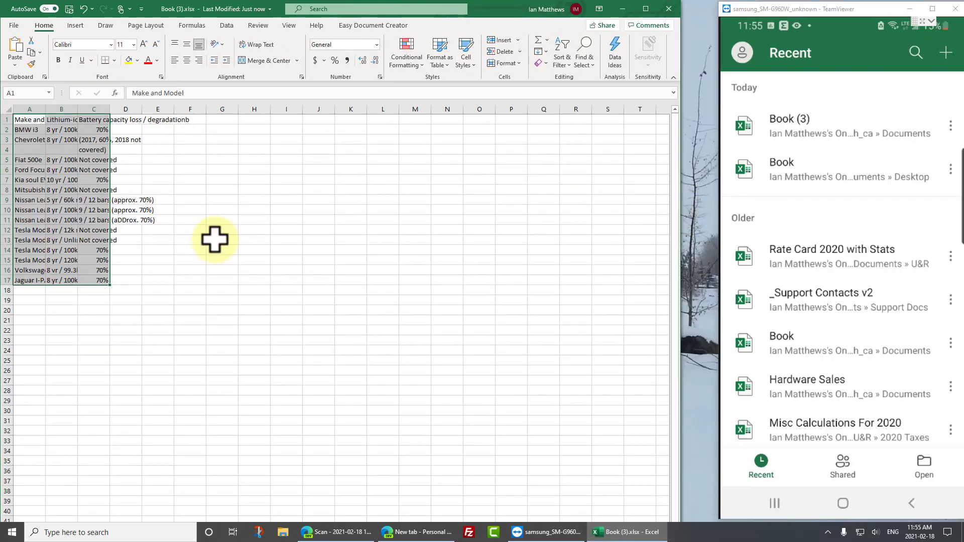
pyautogui.click(226, 231)
pyautogui.moveTo(45, 109); pyautogui.dragTo(181, 102)
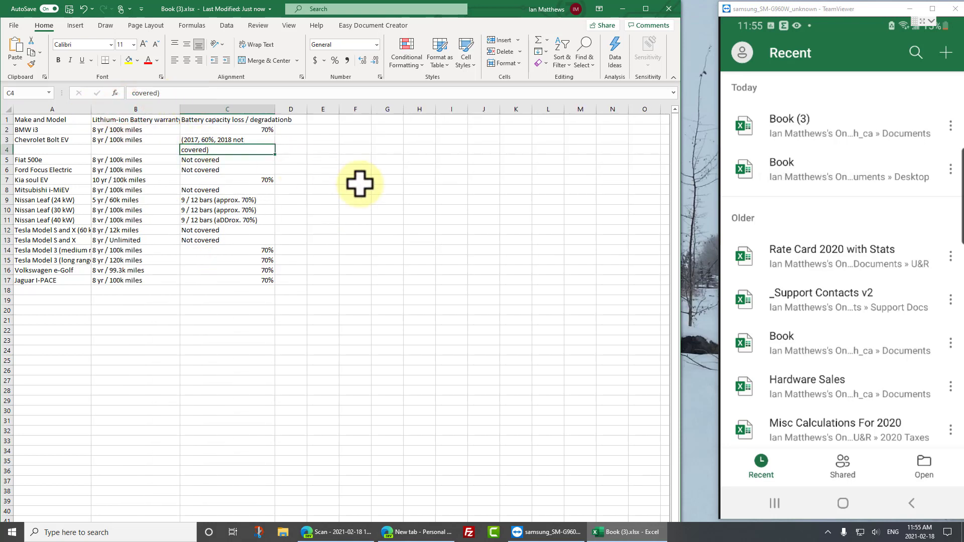
# - Cut the stray 'covered)' text from C4 to complete the Chevrolet Bolt EV note in C3
pyautogui.click(360, 184)
pyautogui.click(220, 150)
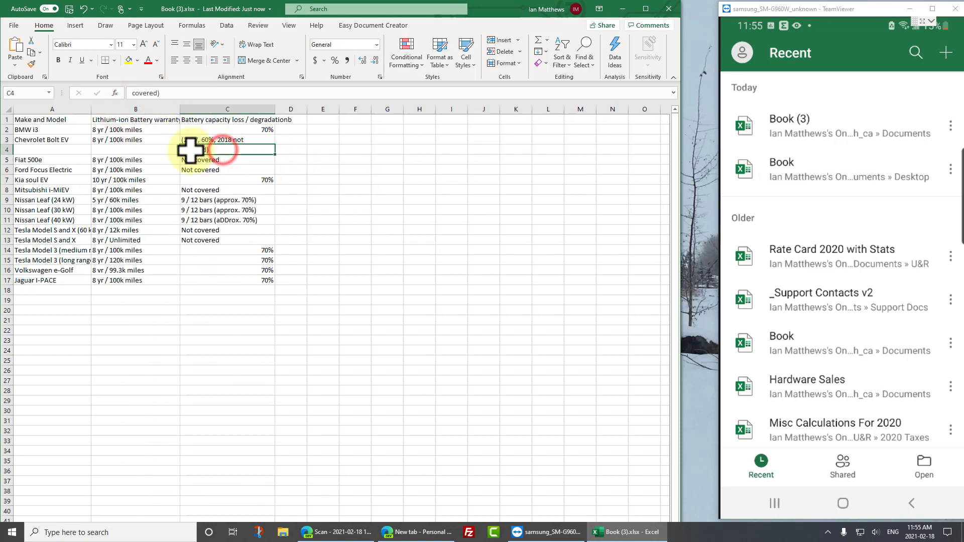
pyautogui.doubleClick(206, 149)
pyautogui.moveTo(209, 149); pyautogui.dragTo(182, 149)
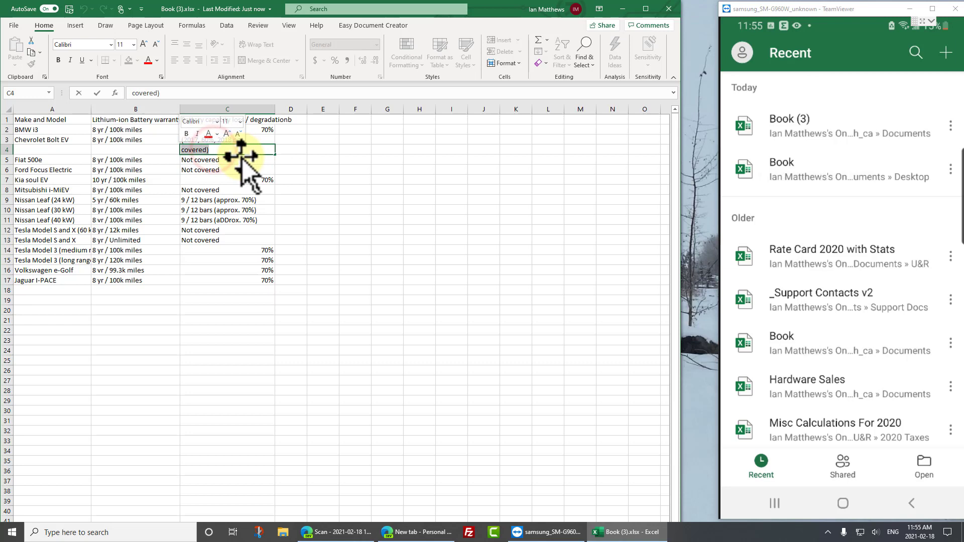
pyautogui.hotkey('ctrl', 'x')
pyautogui.click(260, 139)
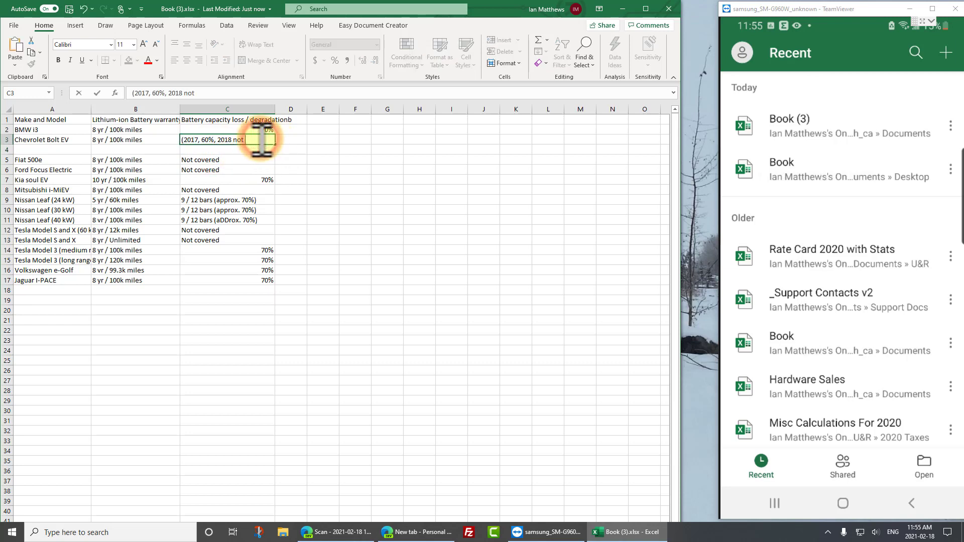
# - Delete the now-empty row 4 from the table
pyautogui.click(7, 149)
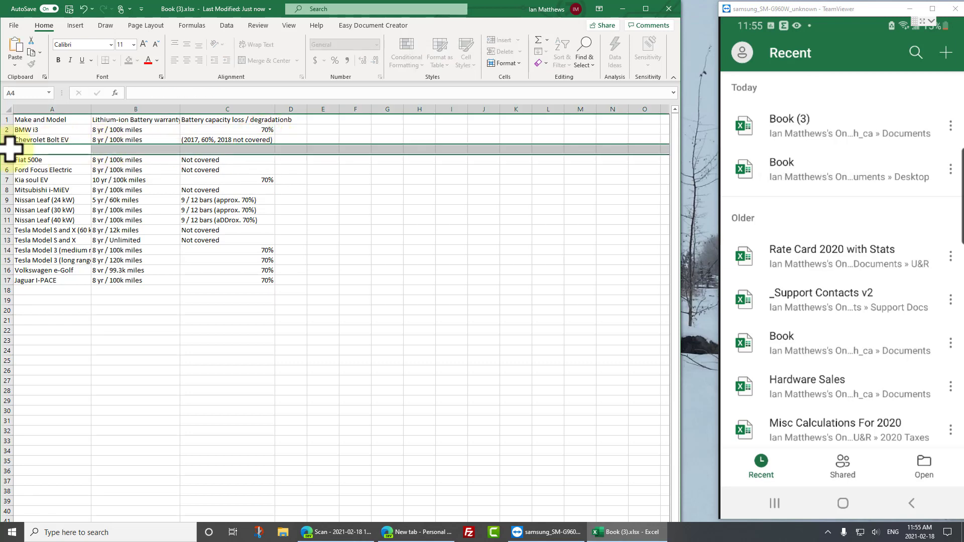
pyautogui.rightClick(9, 149)
pyautogui.click(38, 247)
pyautogui.click(324, 261)
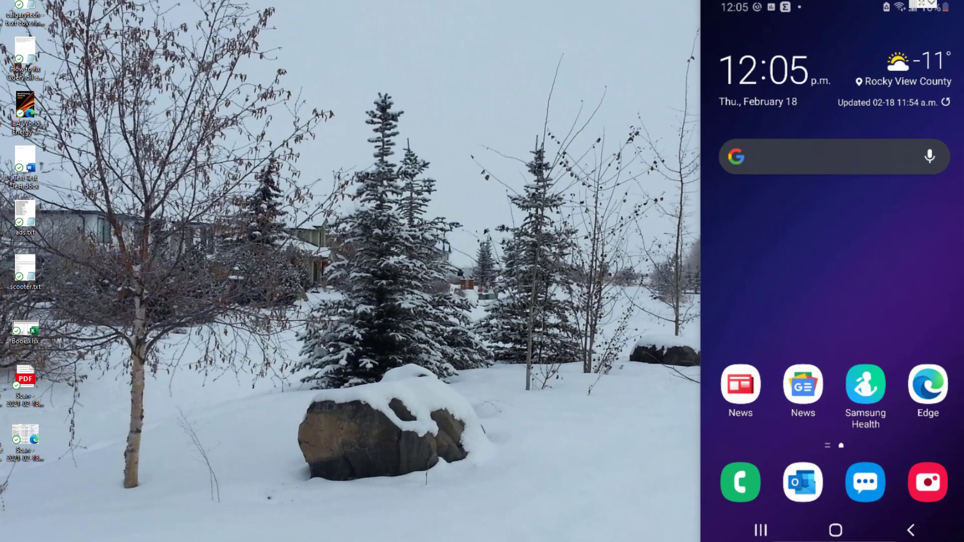
# - Launch Outlook on the phone and start a business-card scan from the Contacts create option in Search
pyautogui.click(799, 480)
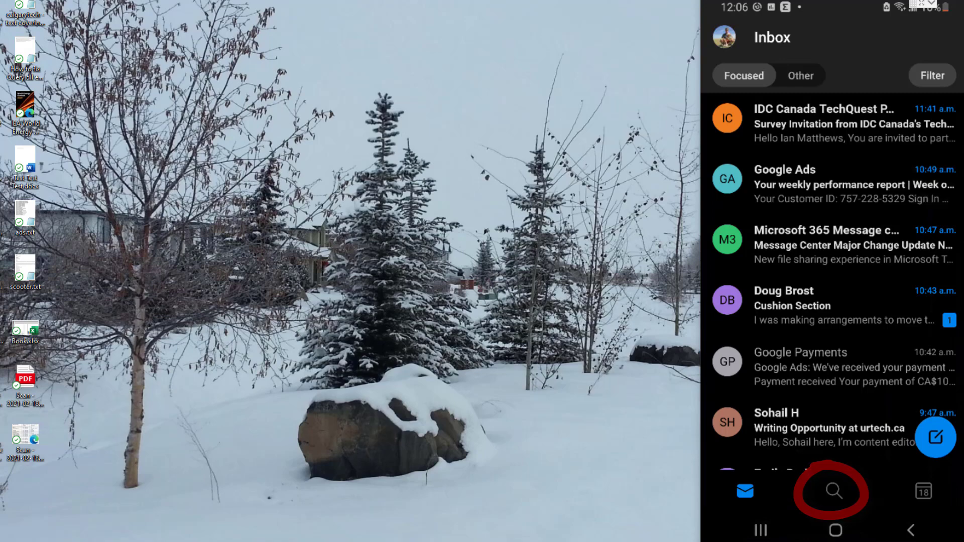
pyautogui.click(834, 491)
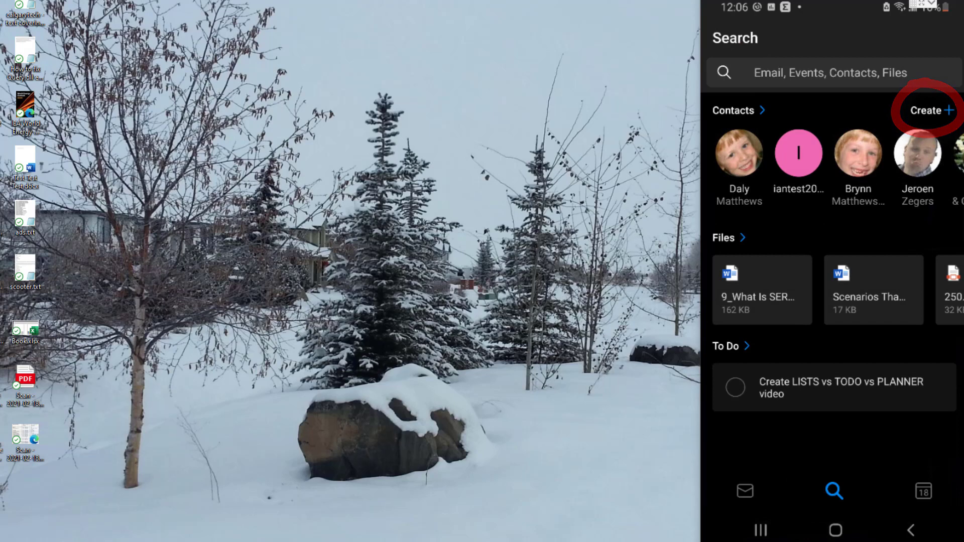
pyautogui.click(926, 110)
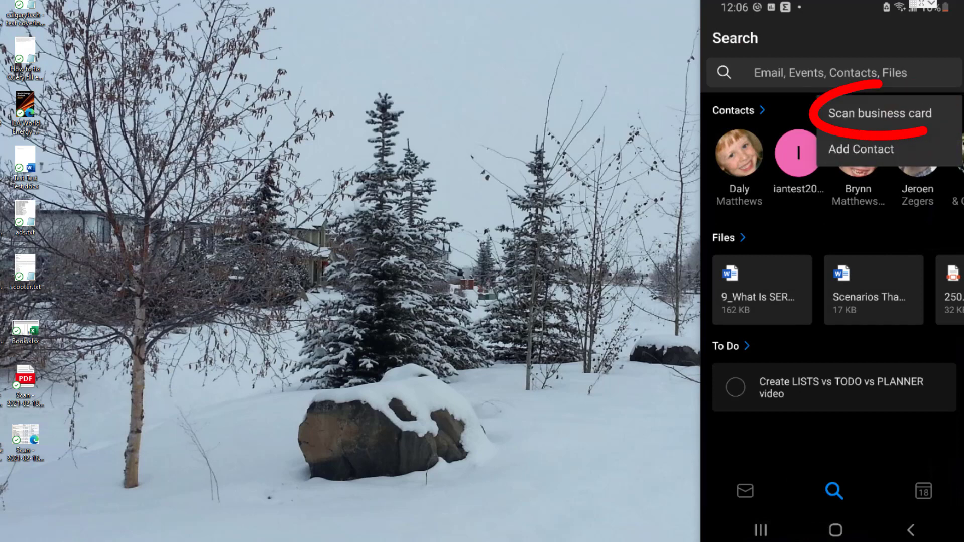
pyautogui.click(880, 113)
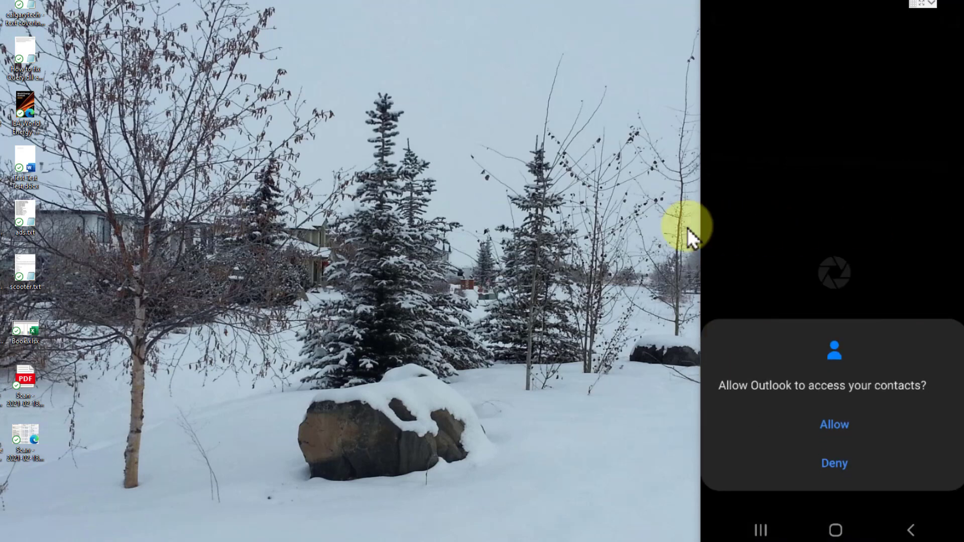
# - Grant Outlook contacts access, enable Contacts Sync, and review the pre-filled Assistant Principal contact form
pyautogui.click(833, 425)
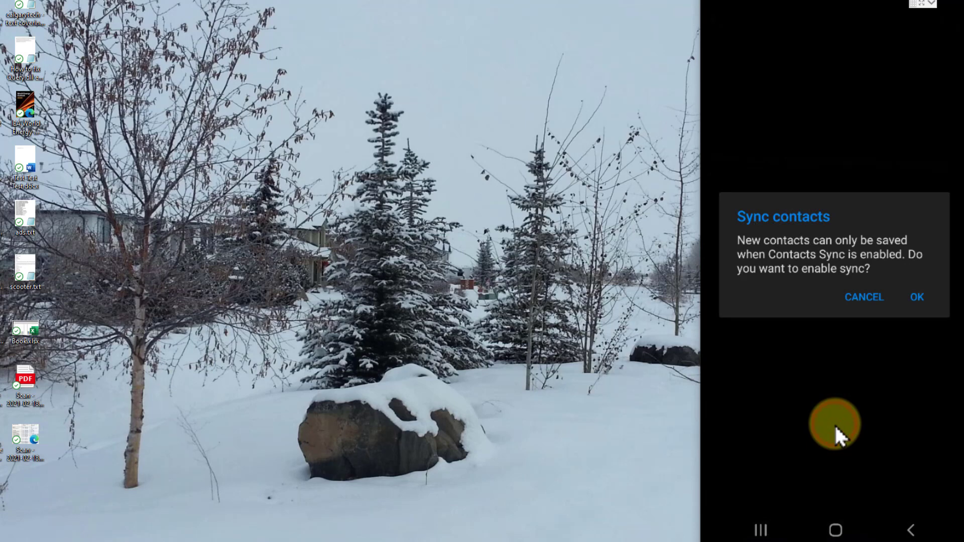
pyautogui.click(917, 297)
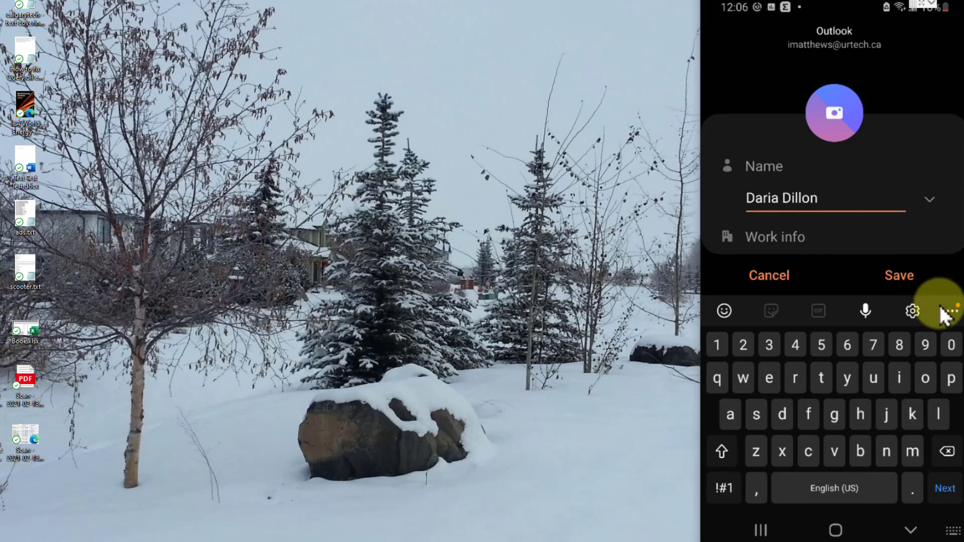
pyautogui.rightClick(901, 461)
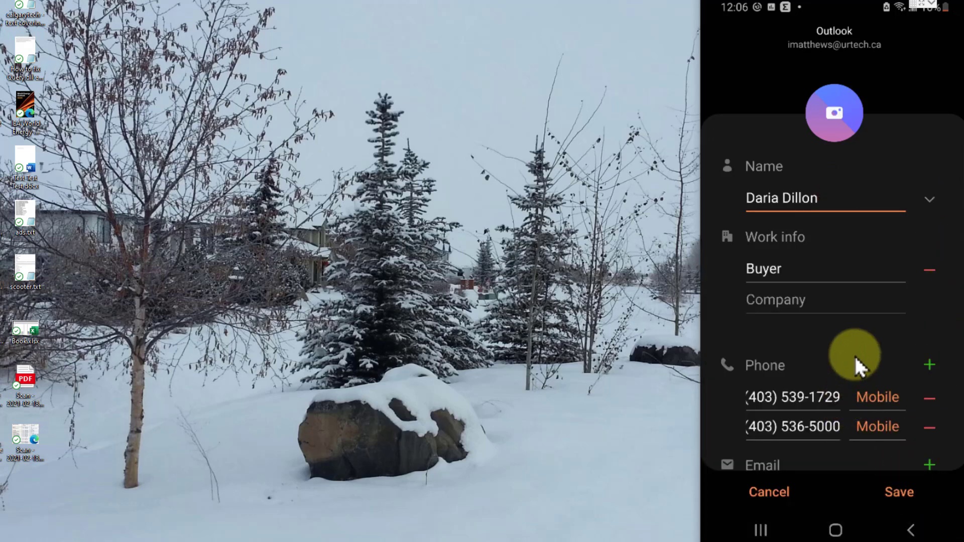
pyautogui.scroll(-10, 854, 354)
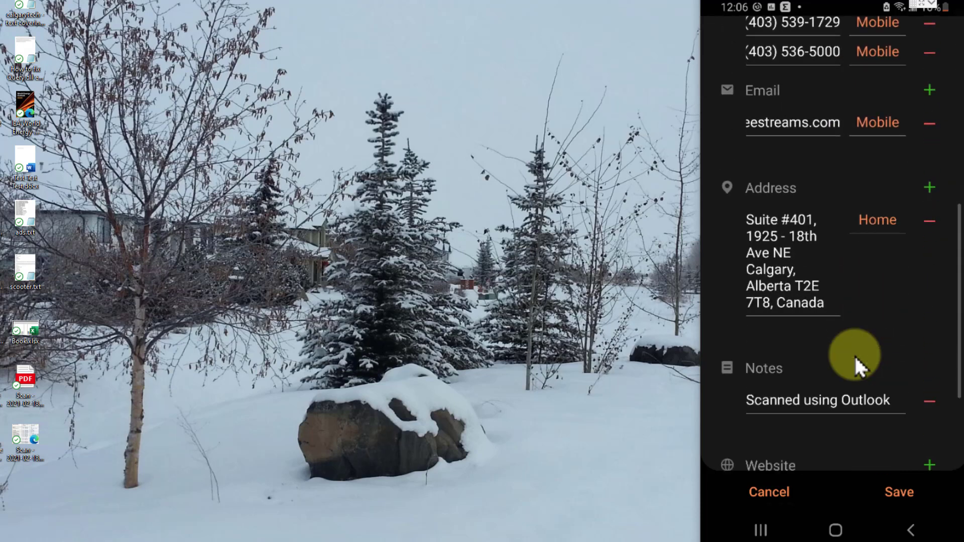
pyautogui.scroll(-3, 855, 354)
pyautogui.scroll(10, 854, 355)
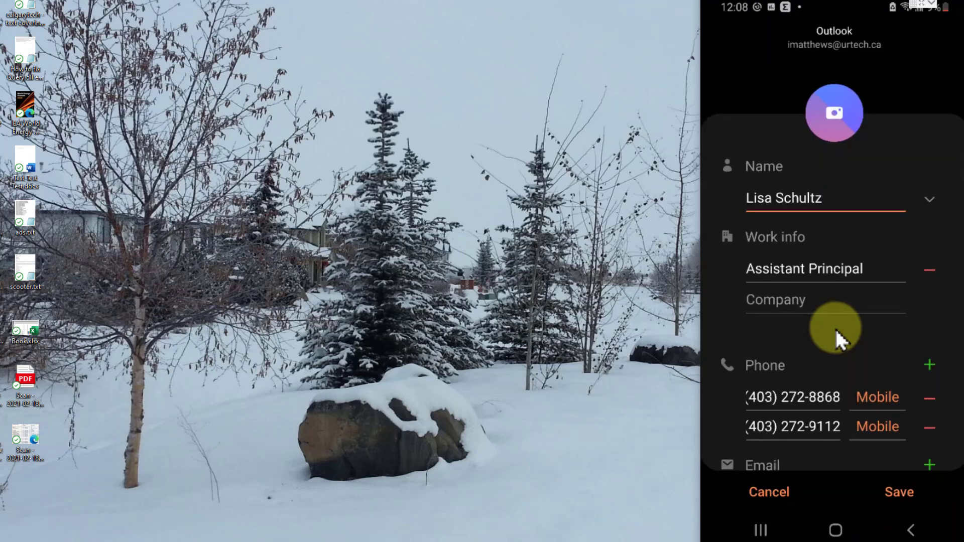
# - Scroll through the saved contact's details to check the title, two phones, email and address
pyautogui.scroll(-1, 836, 329)
pyautogui.scroll(-1, 836, 328)
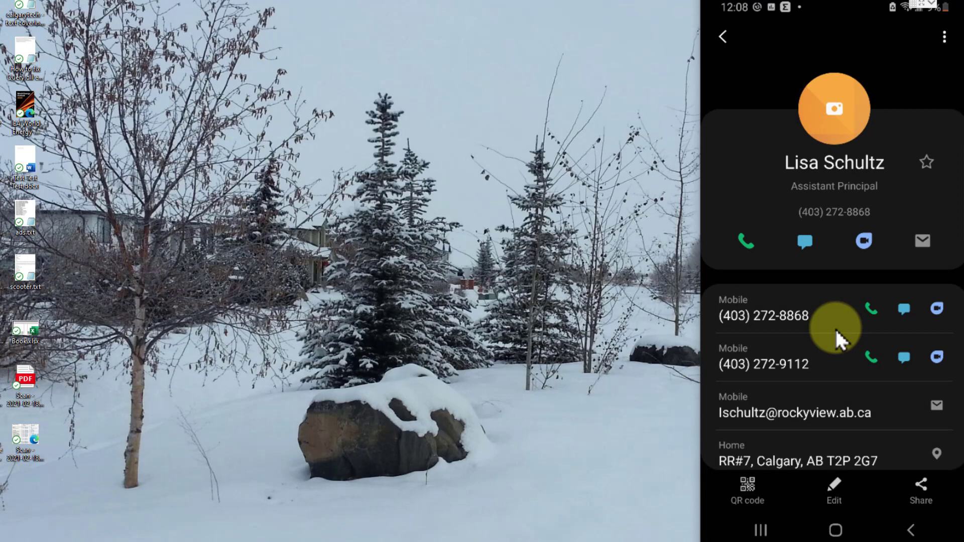
pyautogui.scroll(-4, 835, 327)
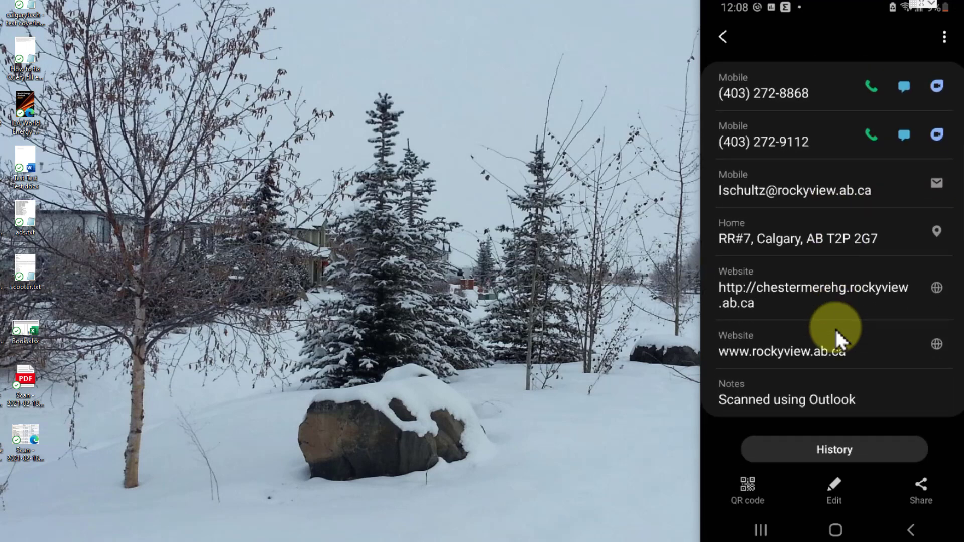
pyautogui.scroll(-1, 835, 328)
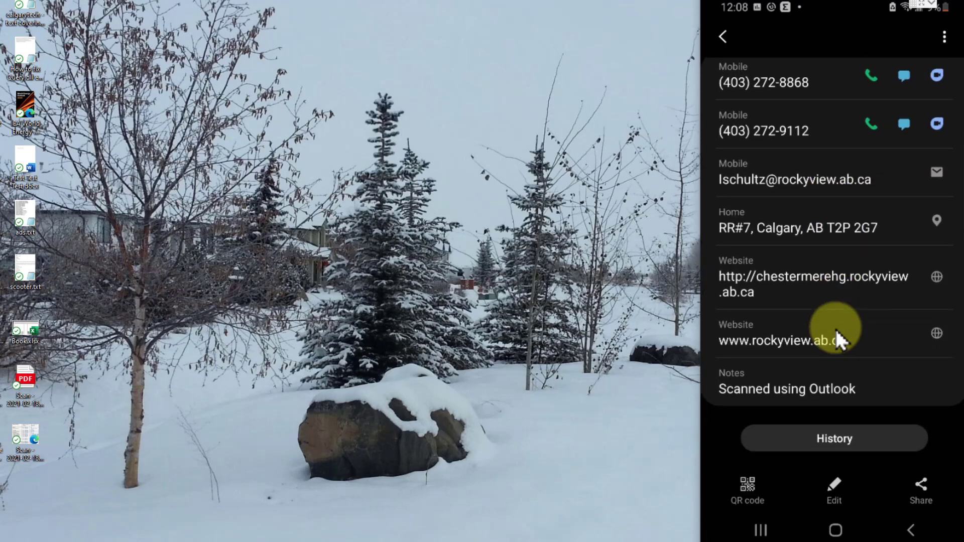
pyautogui.scroll(3, 837, 332)
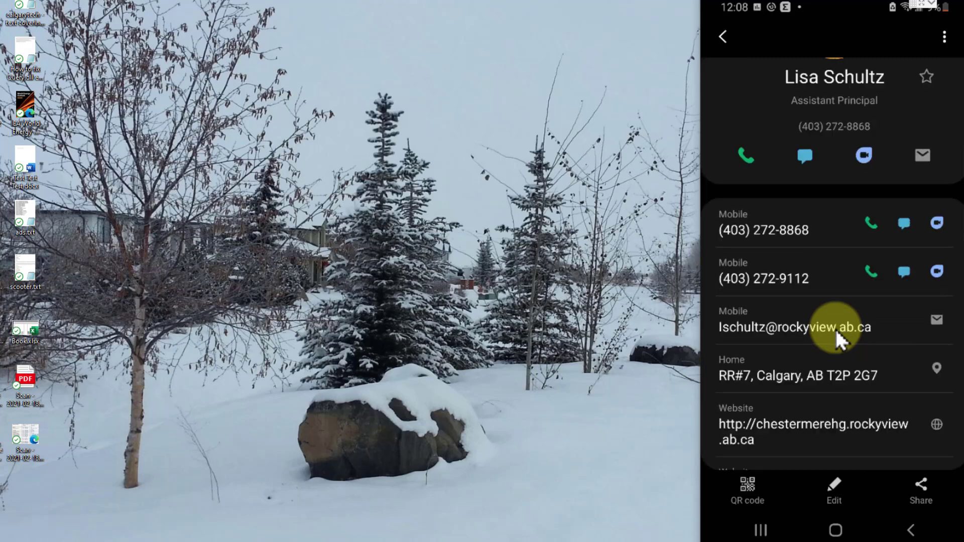
pyautogui.scroll(2, 836, 327)
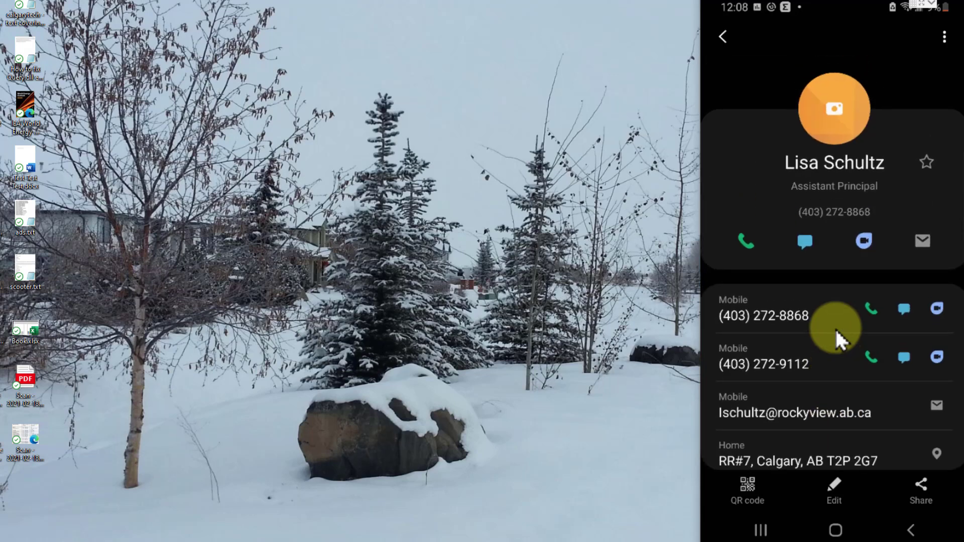
pyautogui.scroll(-5, 835, 328)
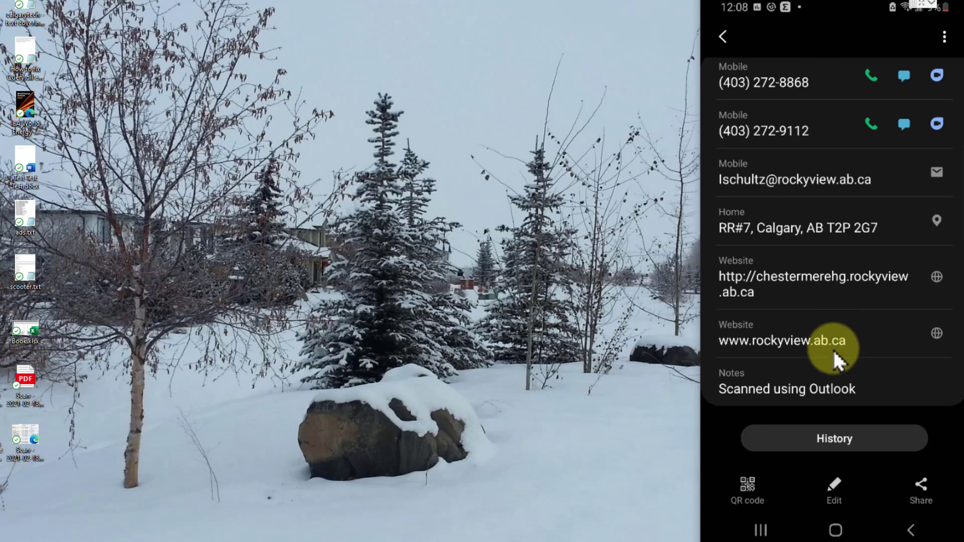
pyautogui.scroll(5, 833, 362)
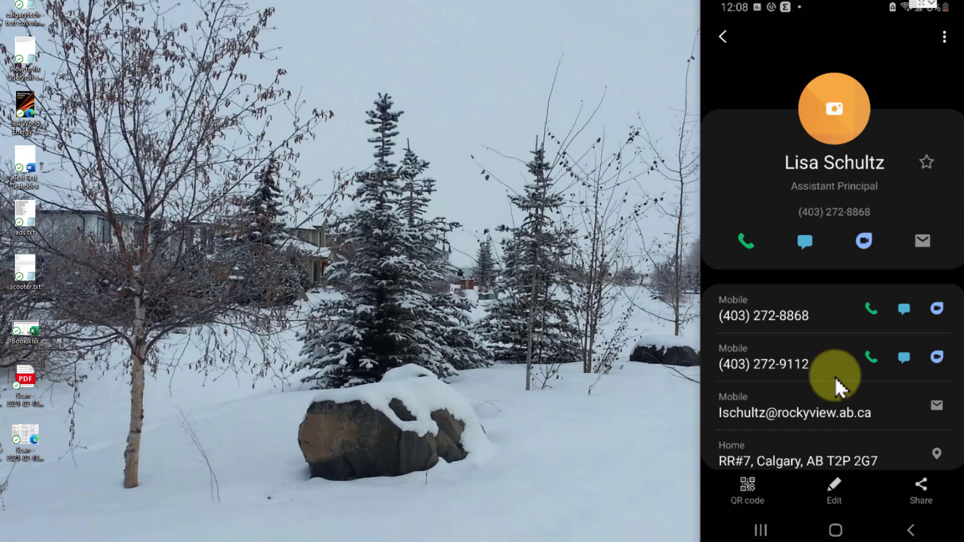